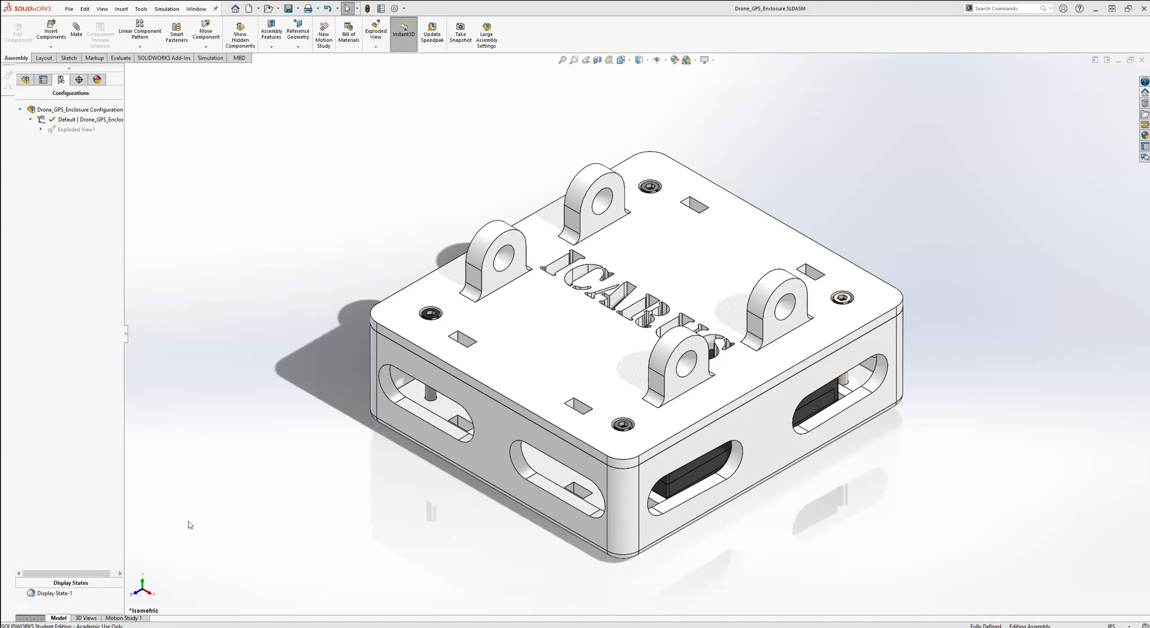
Explode the drone GPS enclosure assembly using its saved exploded view and fit the whole model in view.
scroll(608, 350, "up", 4)
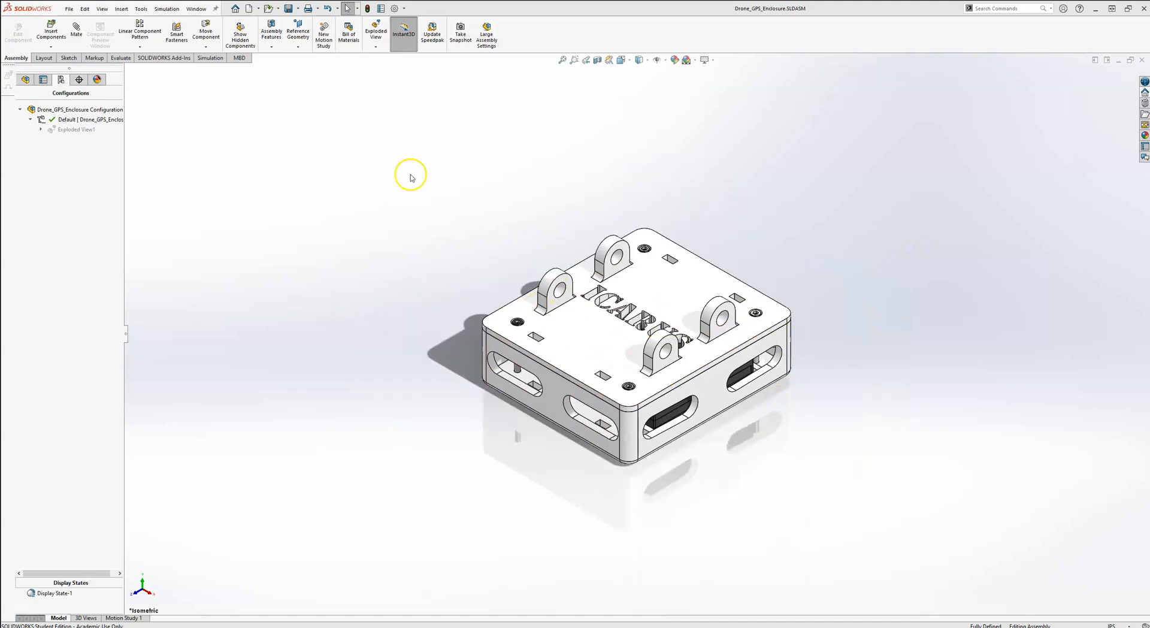
right_click(77, 130)
left_click(123, 136)
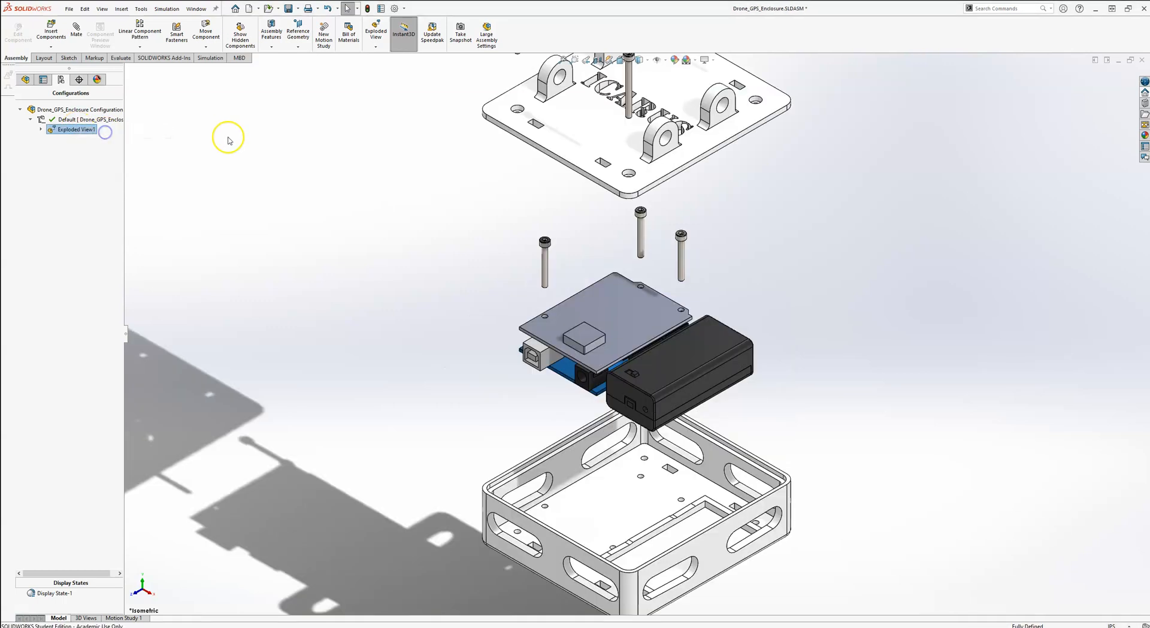
key("f")
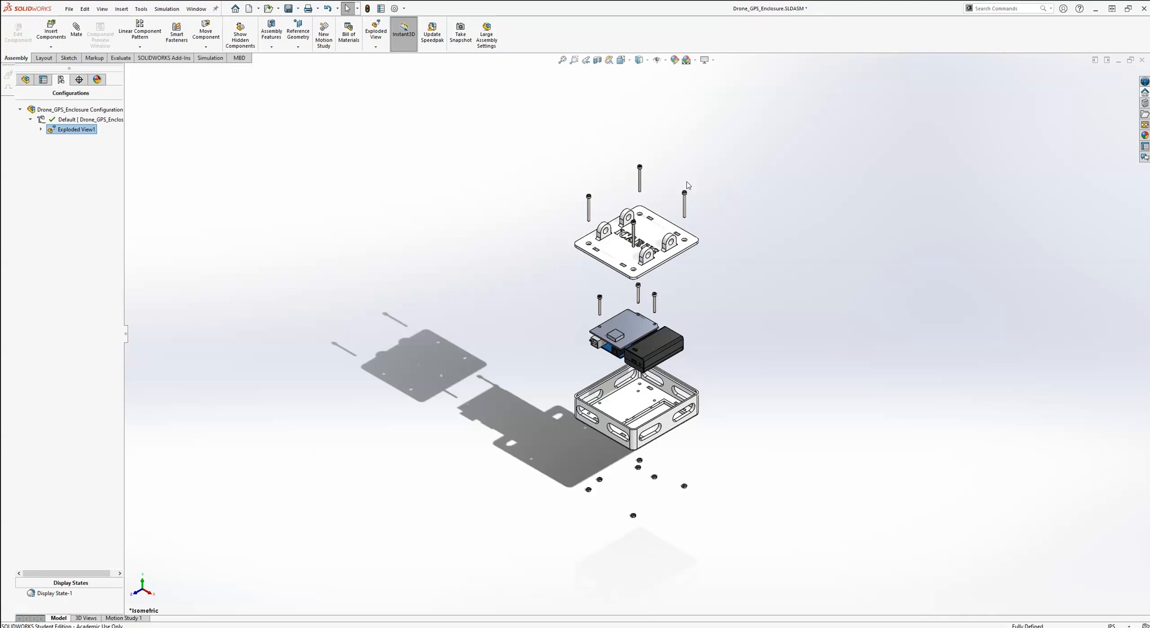
Create a new drawing from the assembly with the "draw" tutorial template.
left_click(70, 9)
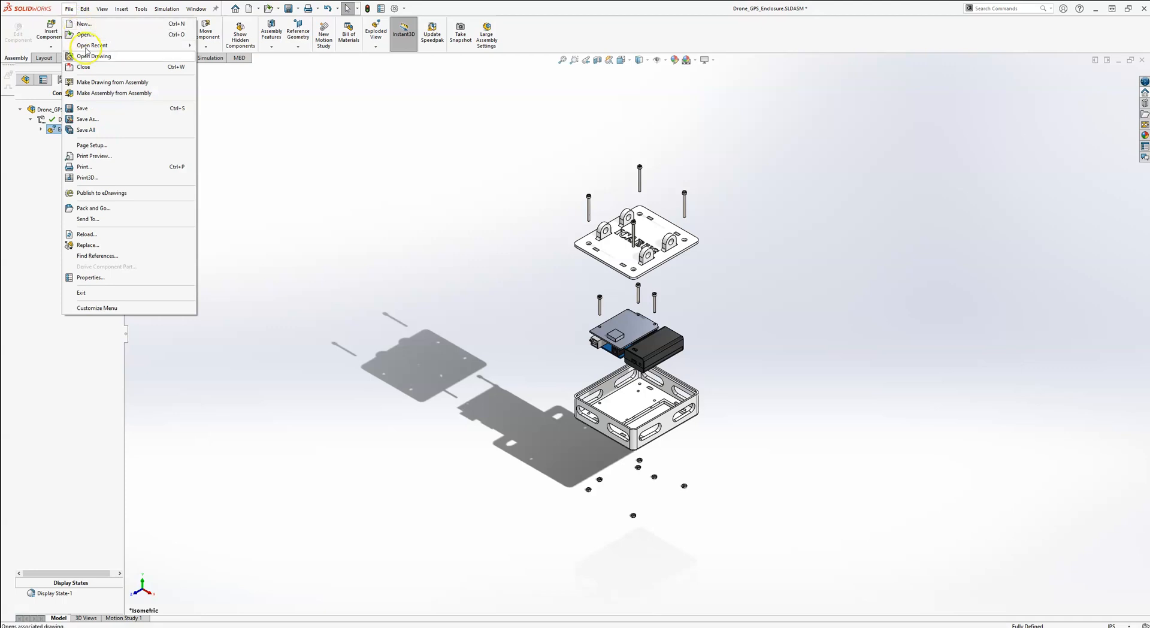
left_click(152, 82)
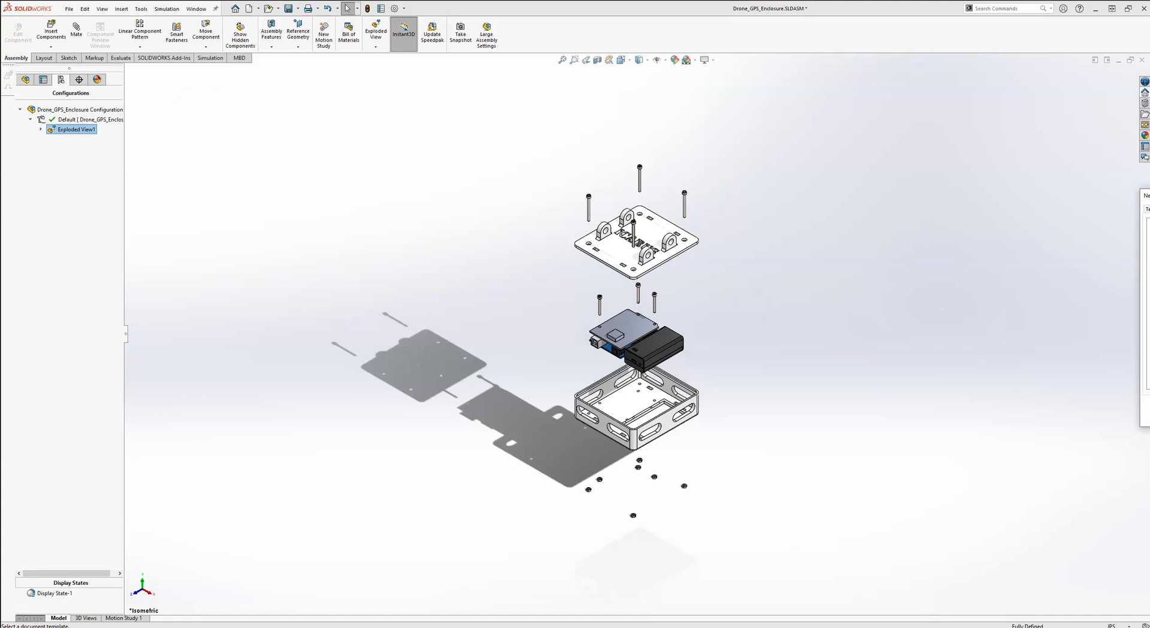
left_click_drag(459, 214, 432, 214)
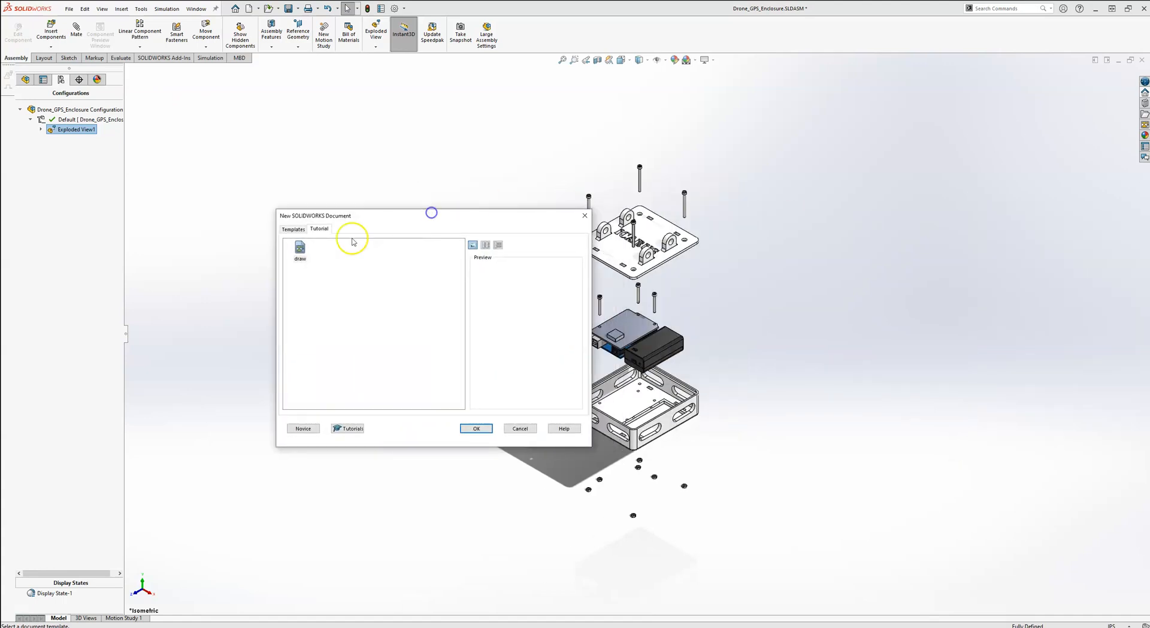
left_click(317, 228)
left_click(300, 249)
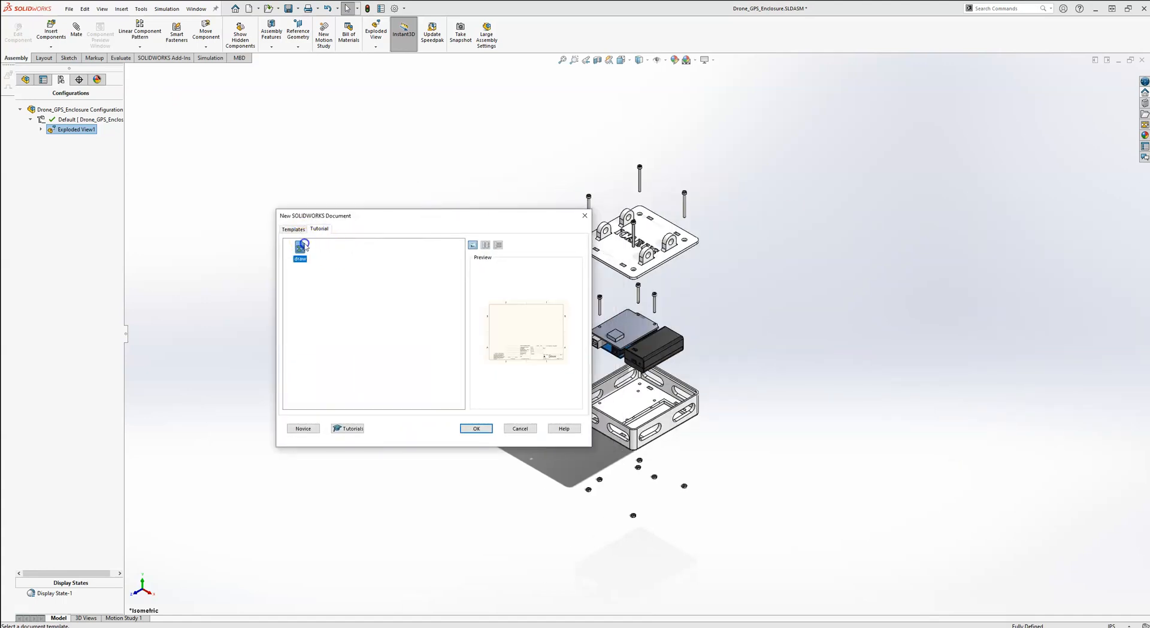
left_click(476, 428)
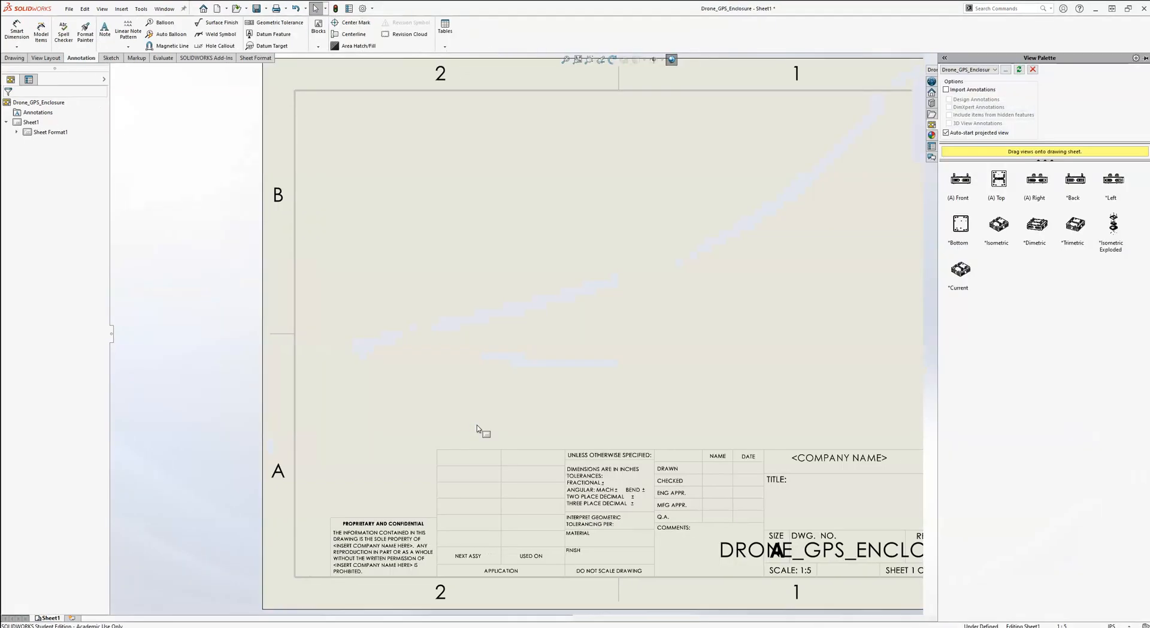
Change the drawing sheet to the standard A4 (ISO) size and format.
left_click(361, 230)
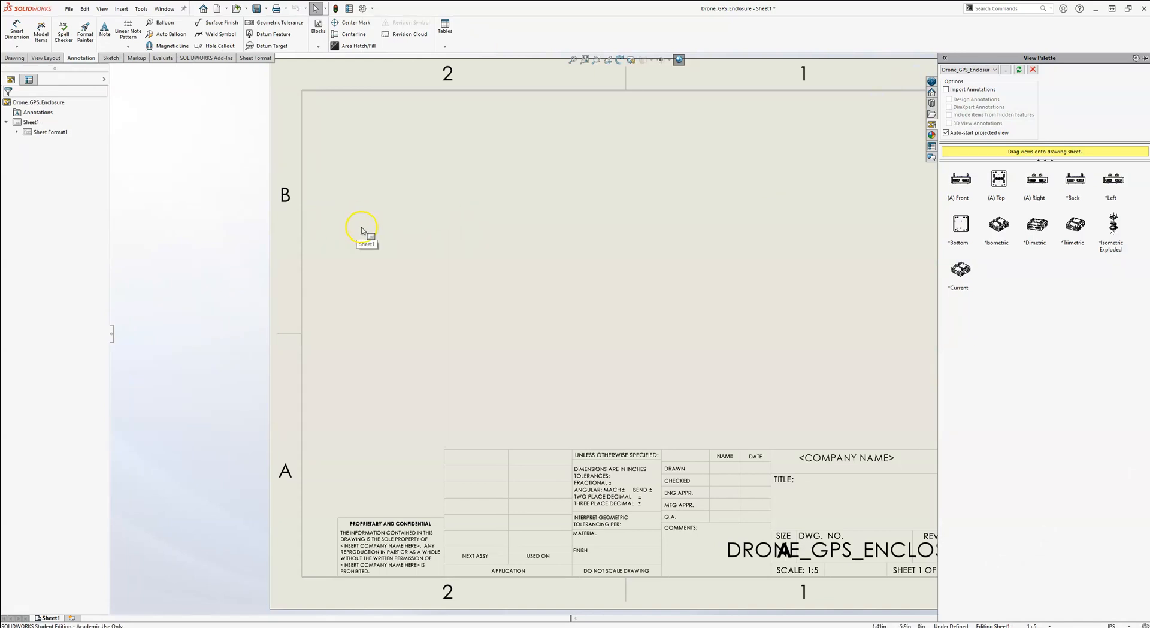
left_click(362, 230)
scroll(361, 231, "up", 1)
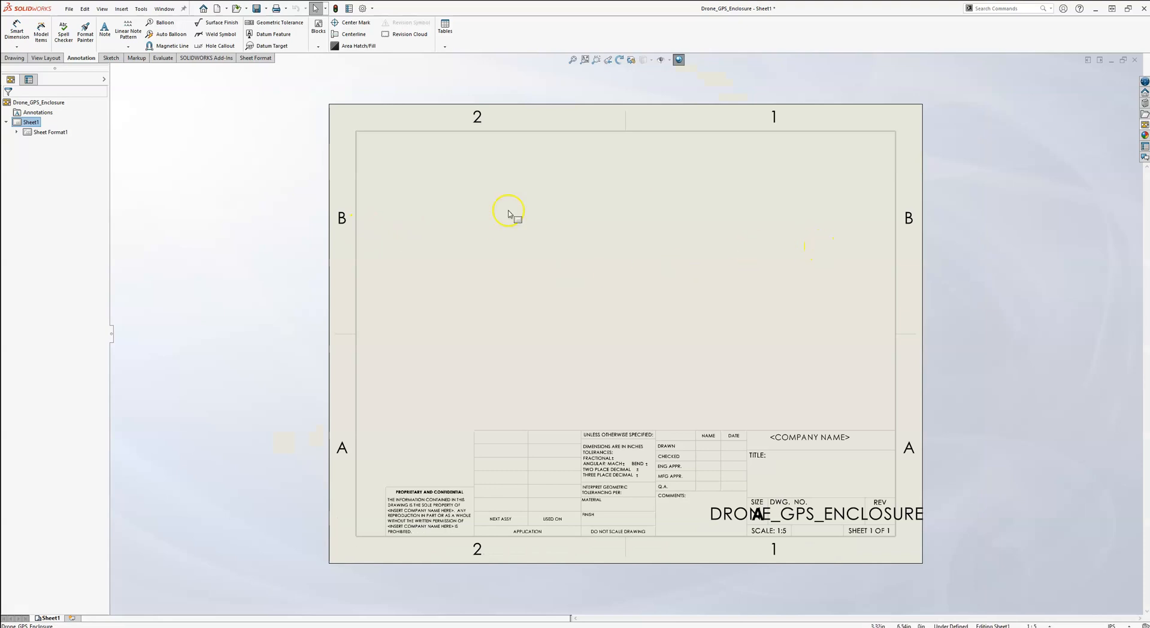
right_click(604, 252)
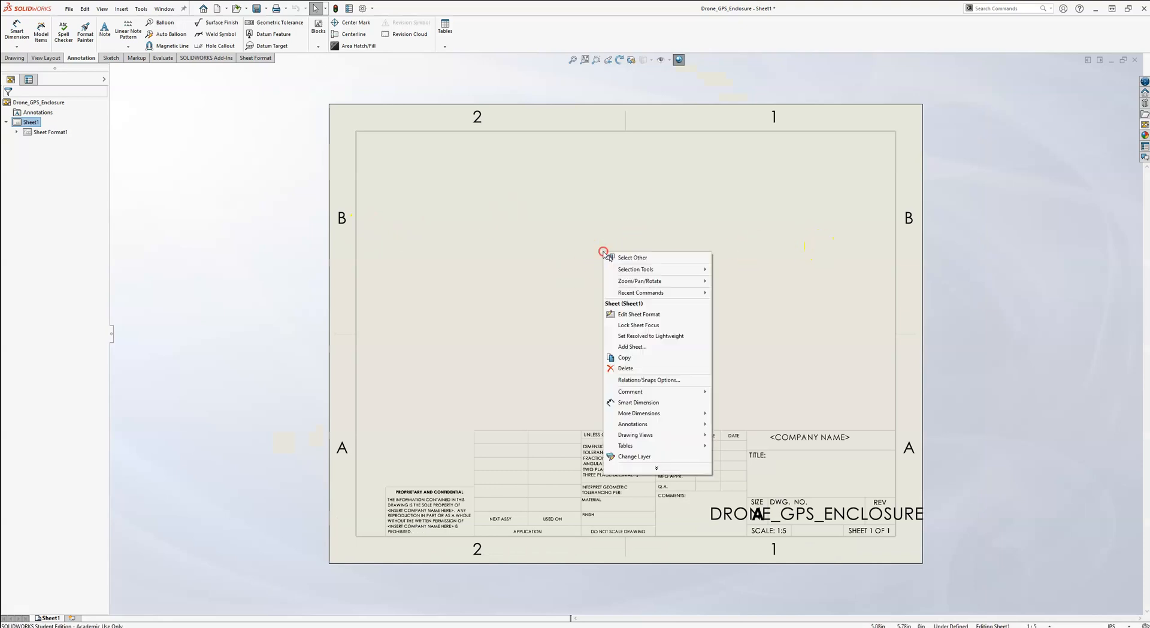
left_click(656, 468)
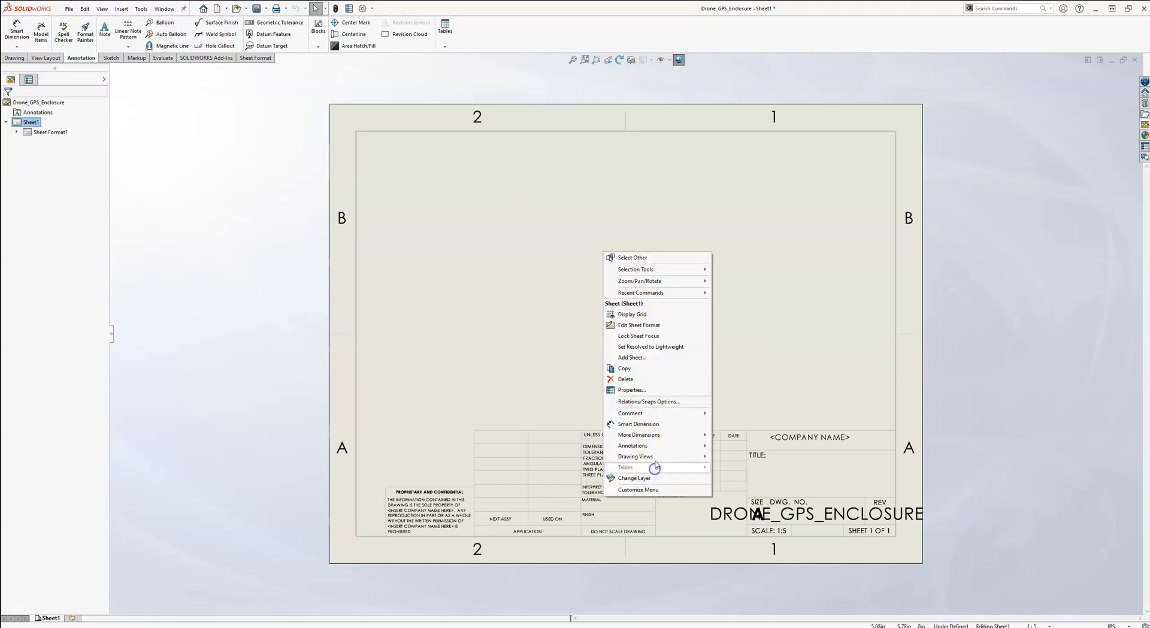
left_click(658, 389)
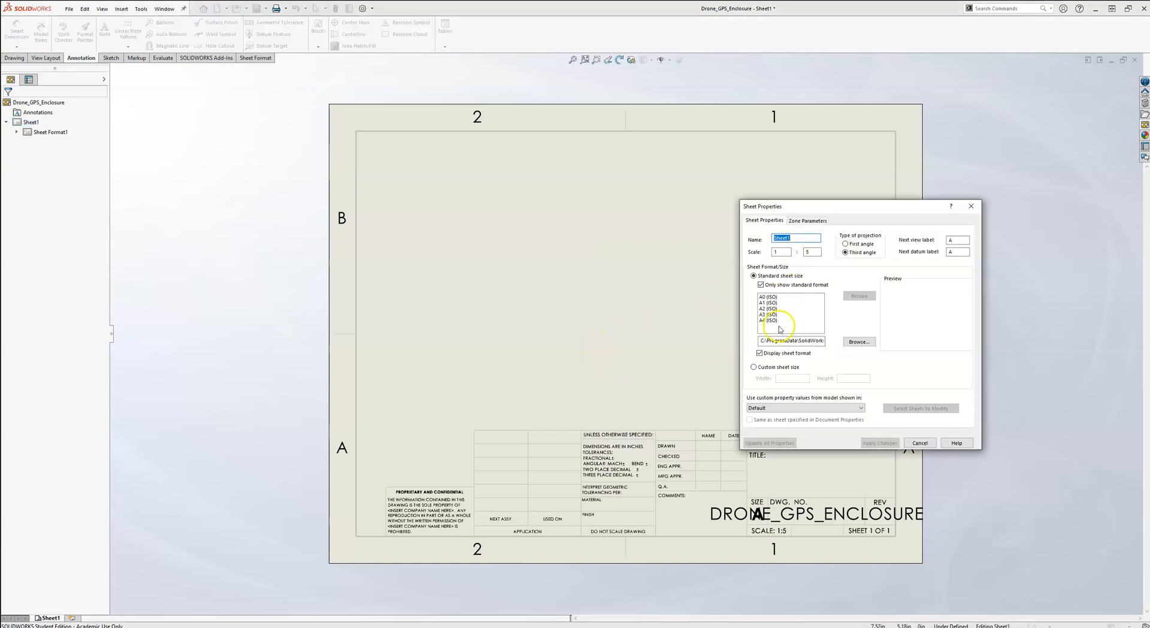
left_click(779, 323)
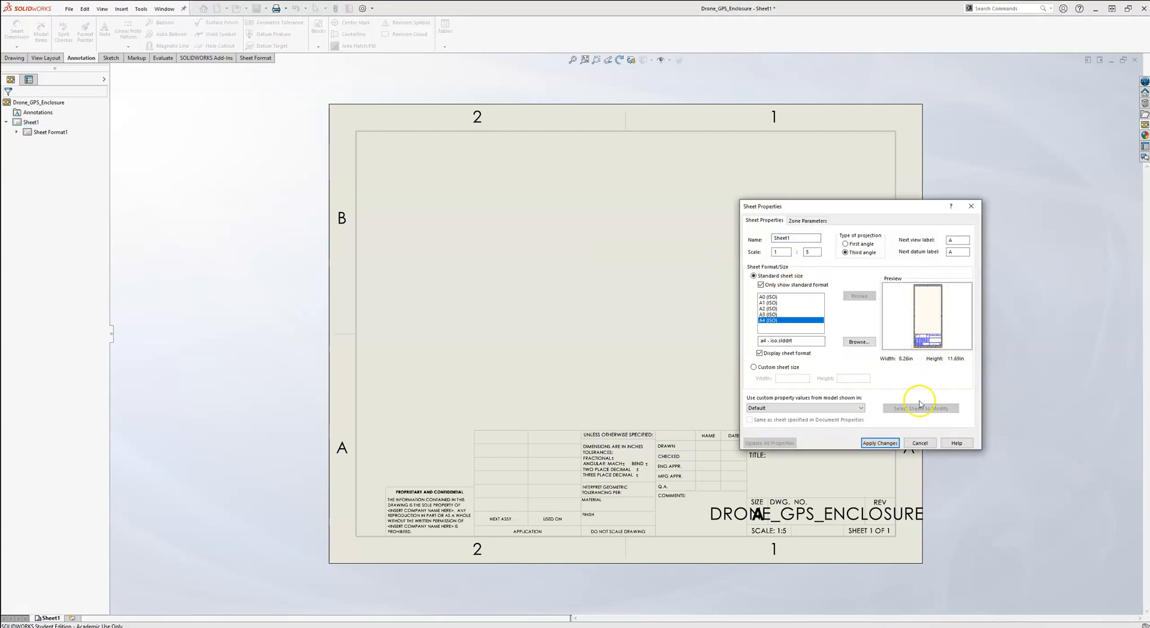
left_click(879, 442)
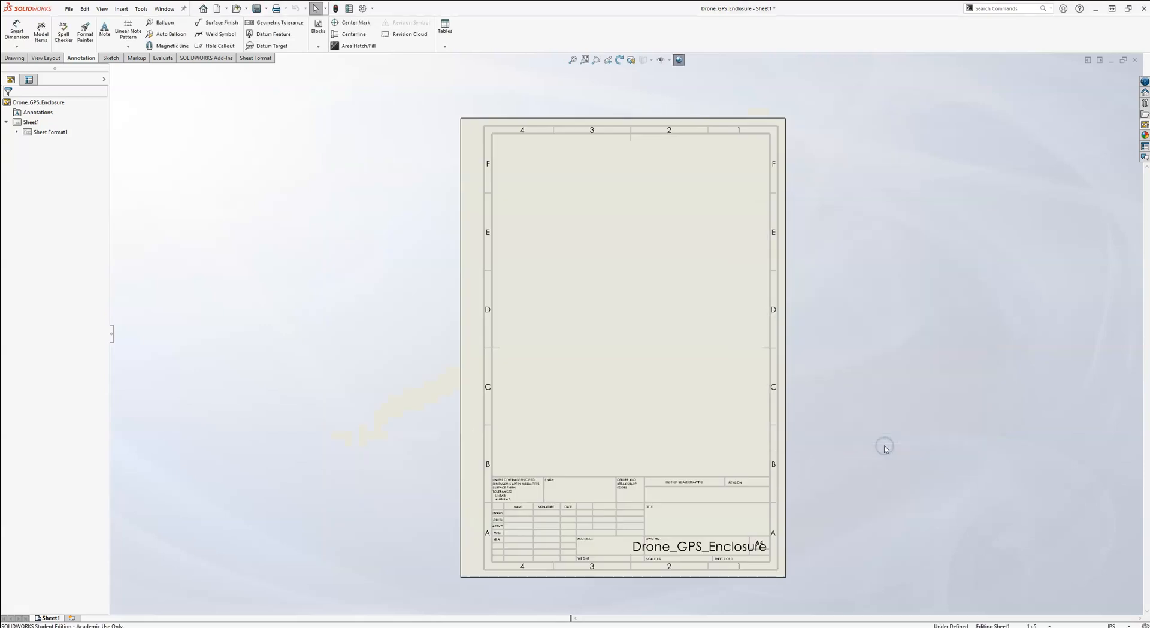
Insert an isometric model view of Drone_GPS_Enclosure in the Default configuration, shown exploded, near the sheet's upper-right corner.
middle_click_drag(678, 284, 639, 296)
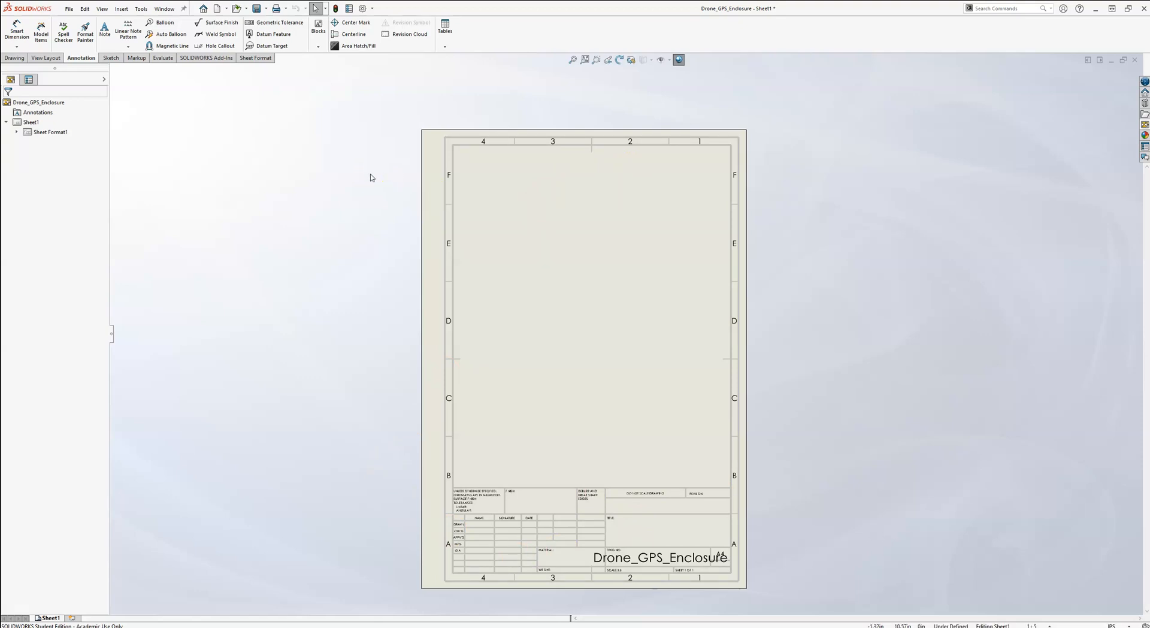
left_click(14, 58)
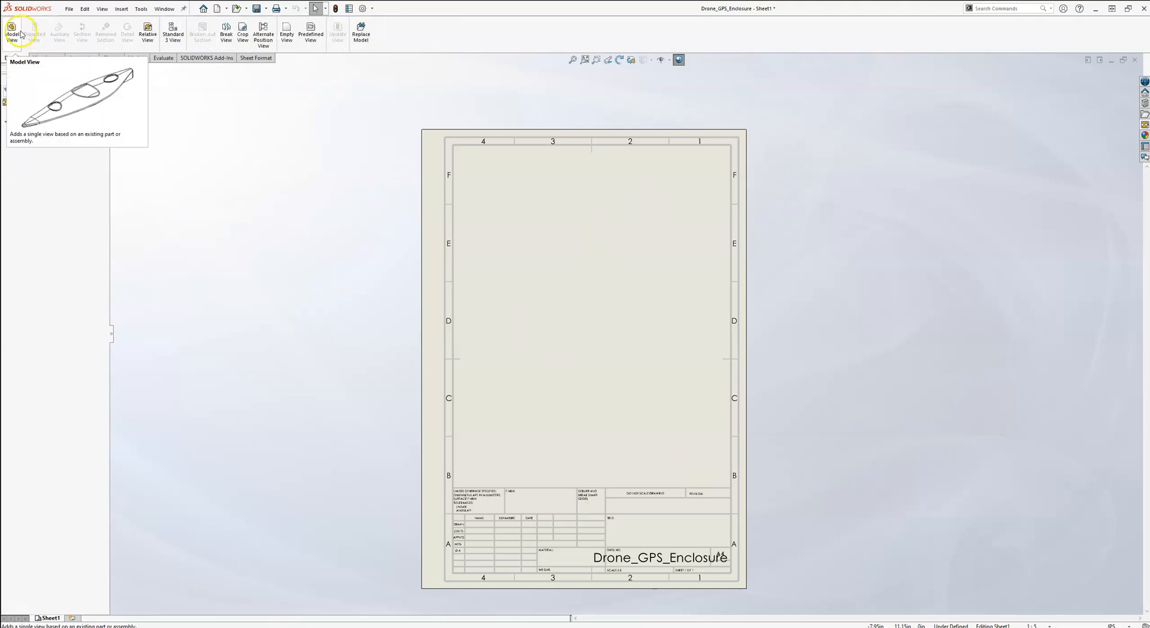
left_click(12, 33)
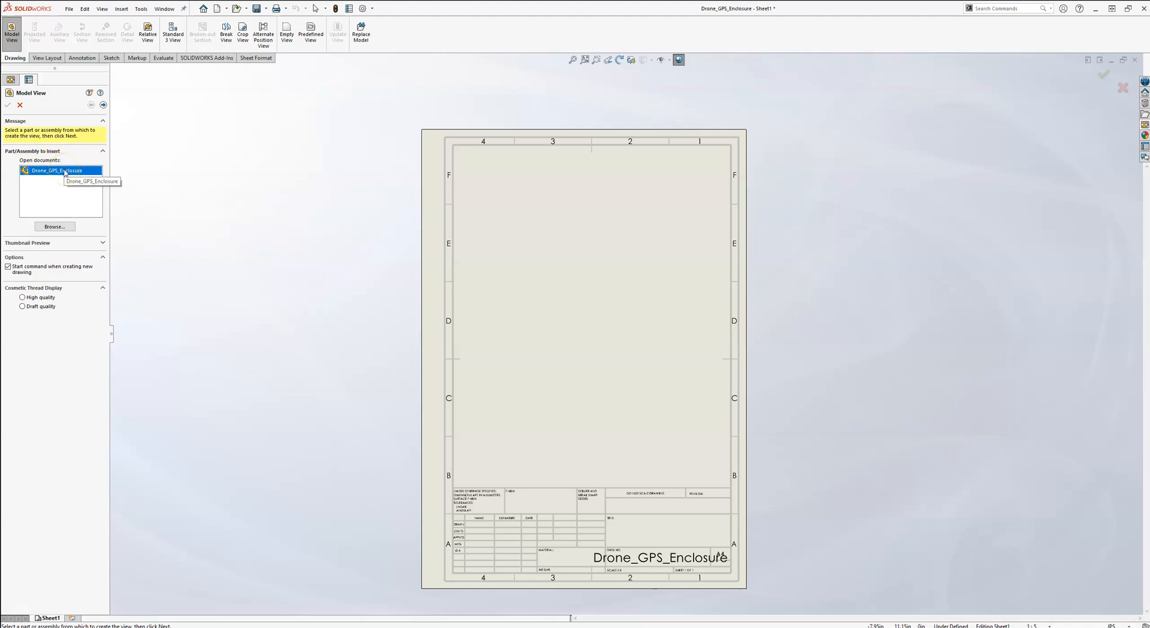
left_click(103, 108)
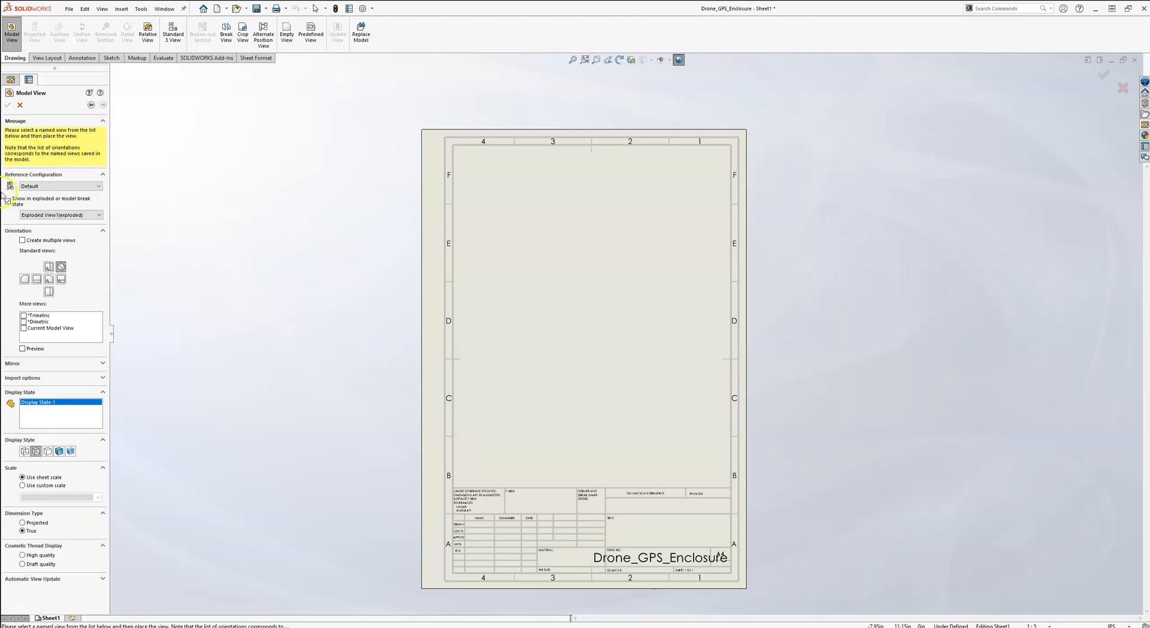
left_click(43, 187)
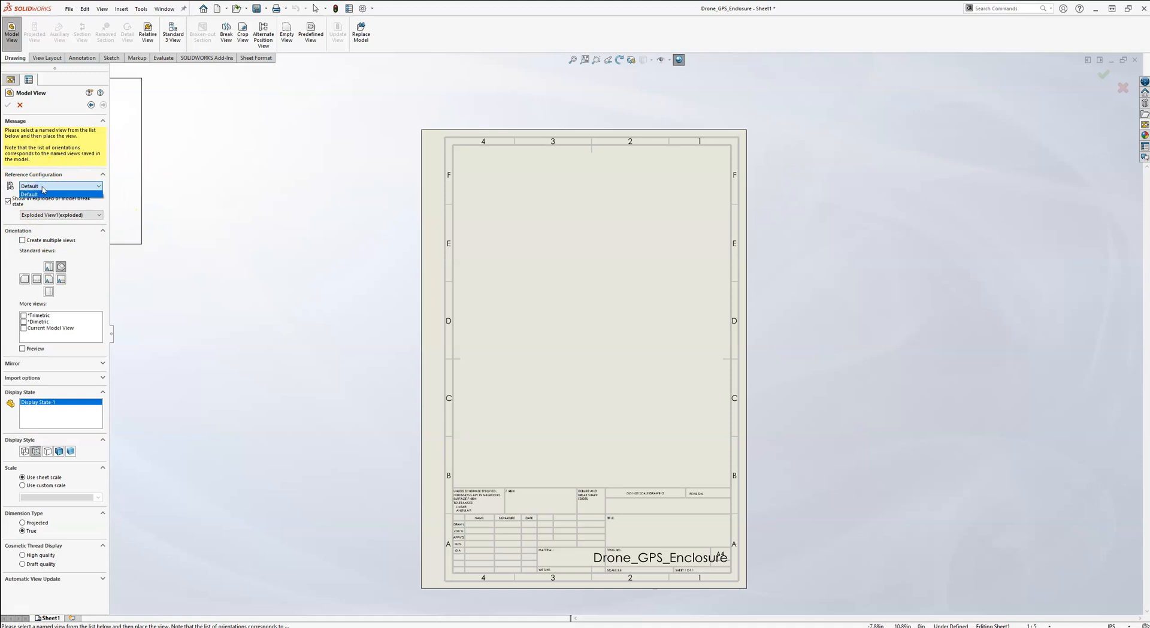
left_click(43, 194)
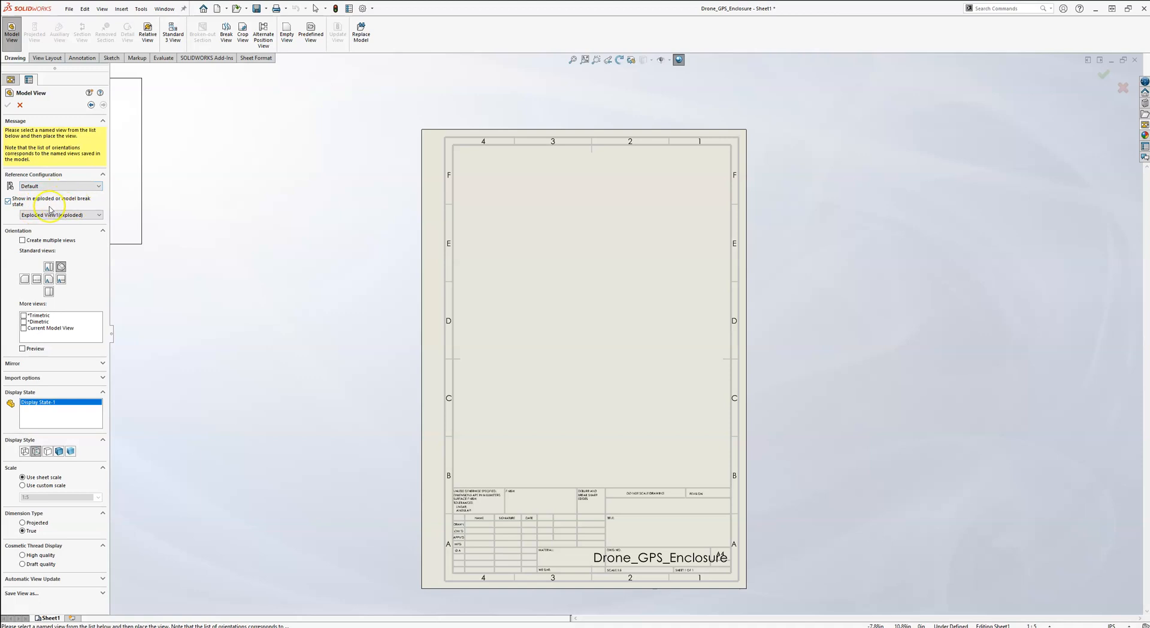
left_click(55, 215)
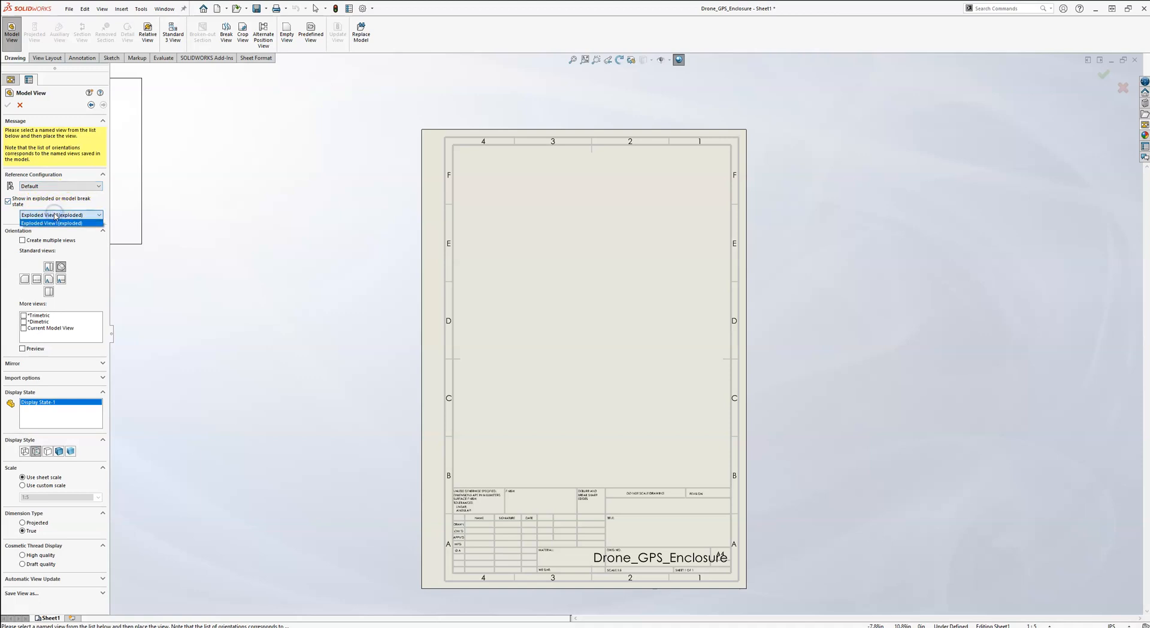
left_click(51, 225)
left_click(616, 241)
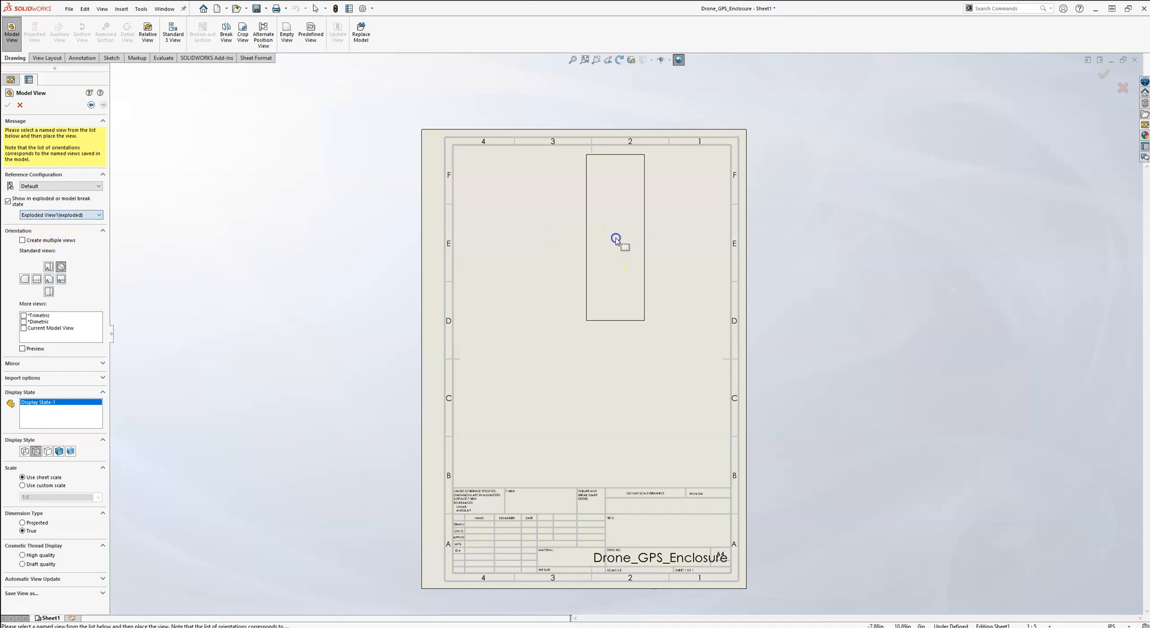
left_click(683, 248)
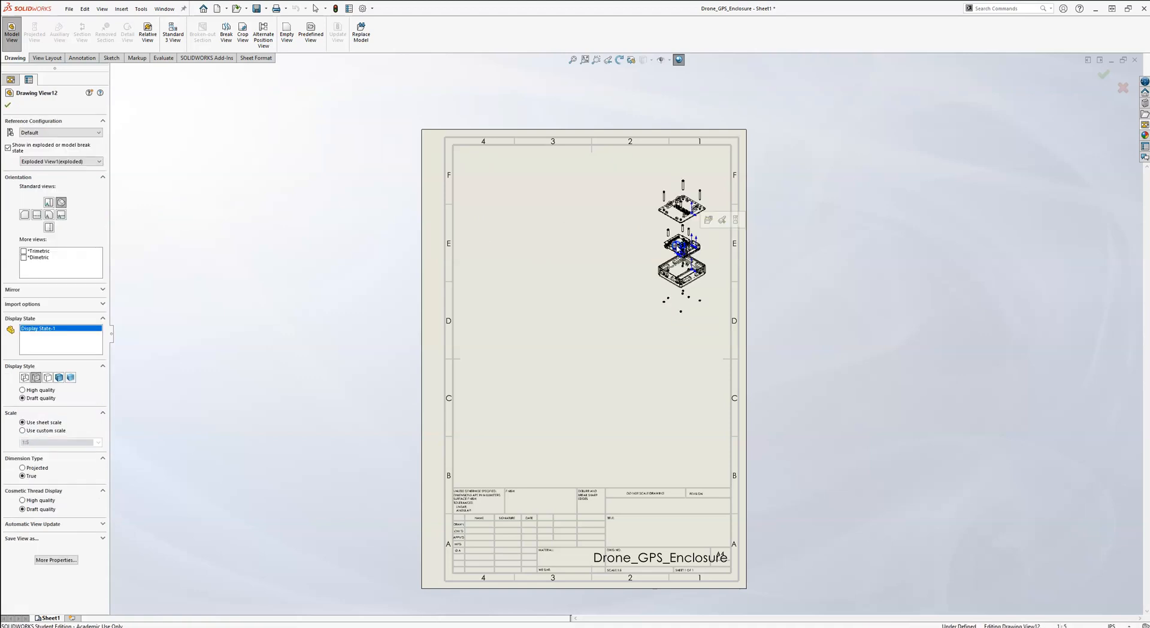
left_click(566, 196)
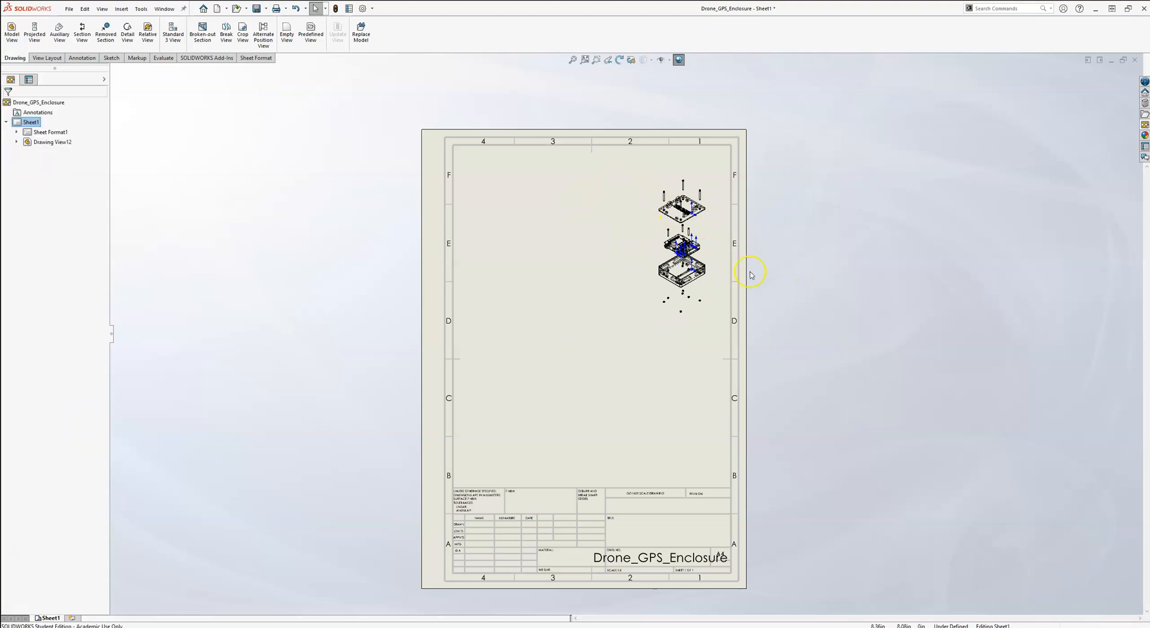
Hide the blue origins displayed in the exploded drawing view.
scroll(712, 275, "down", 5)
scroll(695, 276, "down", 2)
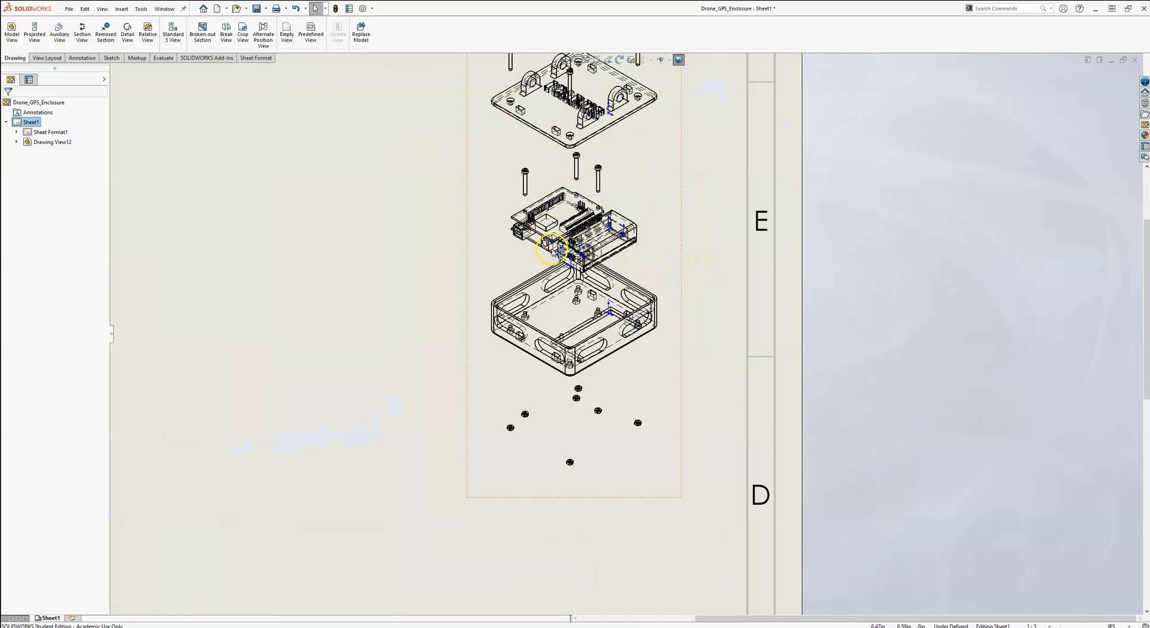
scroll(635, 365, "up", 4)
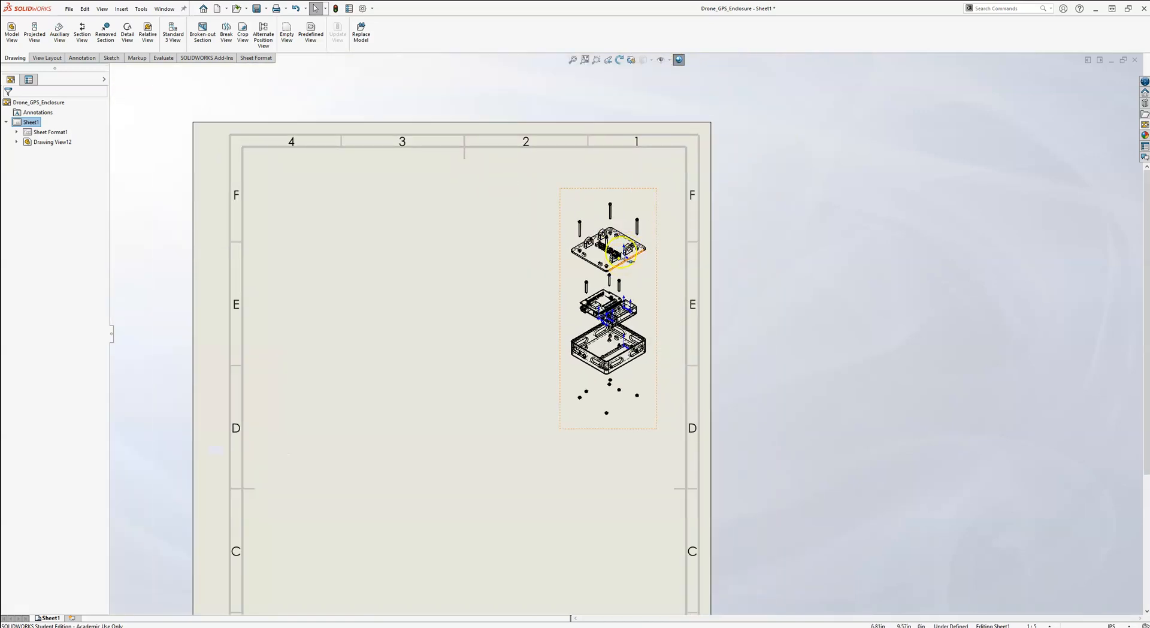
left_click(670, 60)
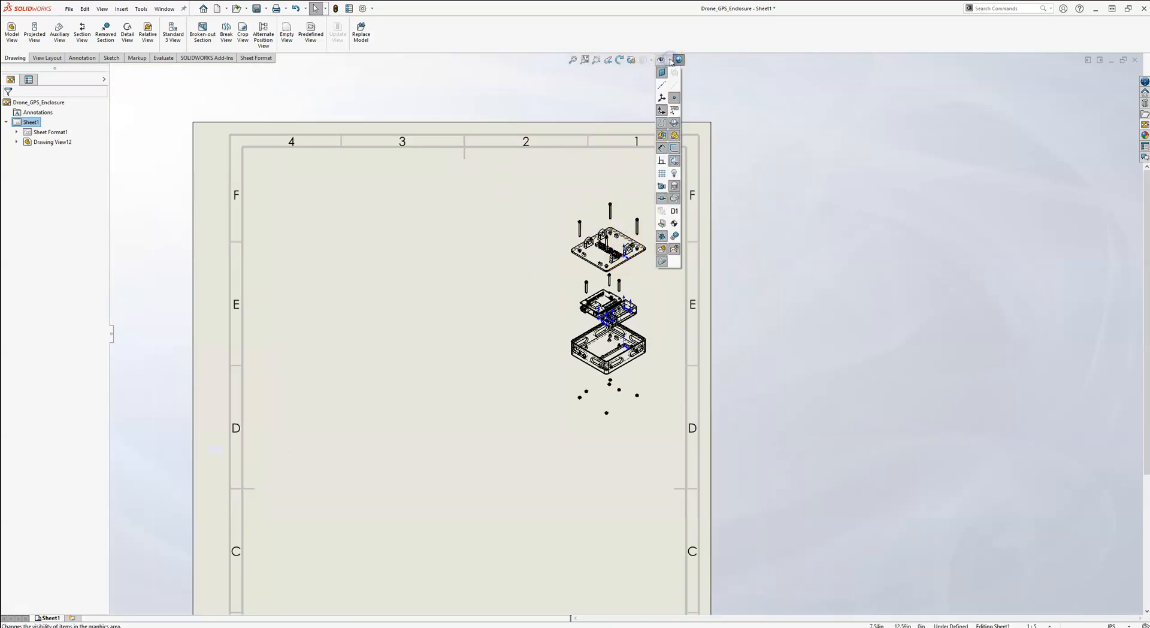
left_click(662, 112)
left_click(641, 163)
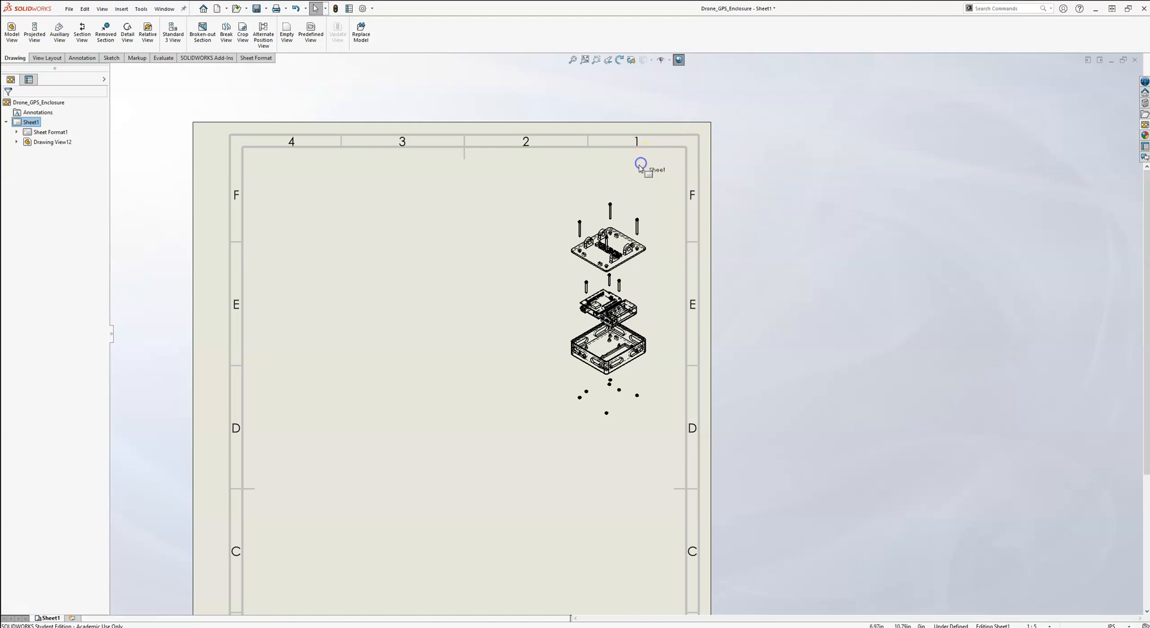
Set the exploded view's display style to Hidden Lines Removed.
left_click(662, 300)
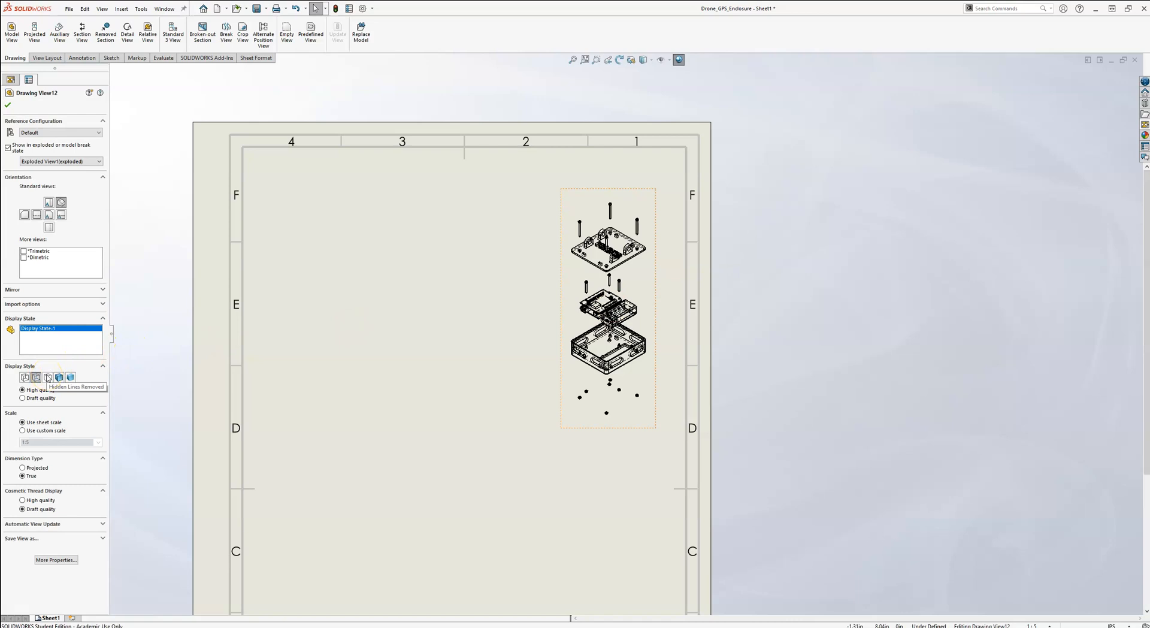
left_click(48, 378)
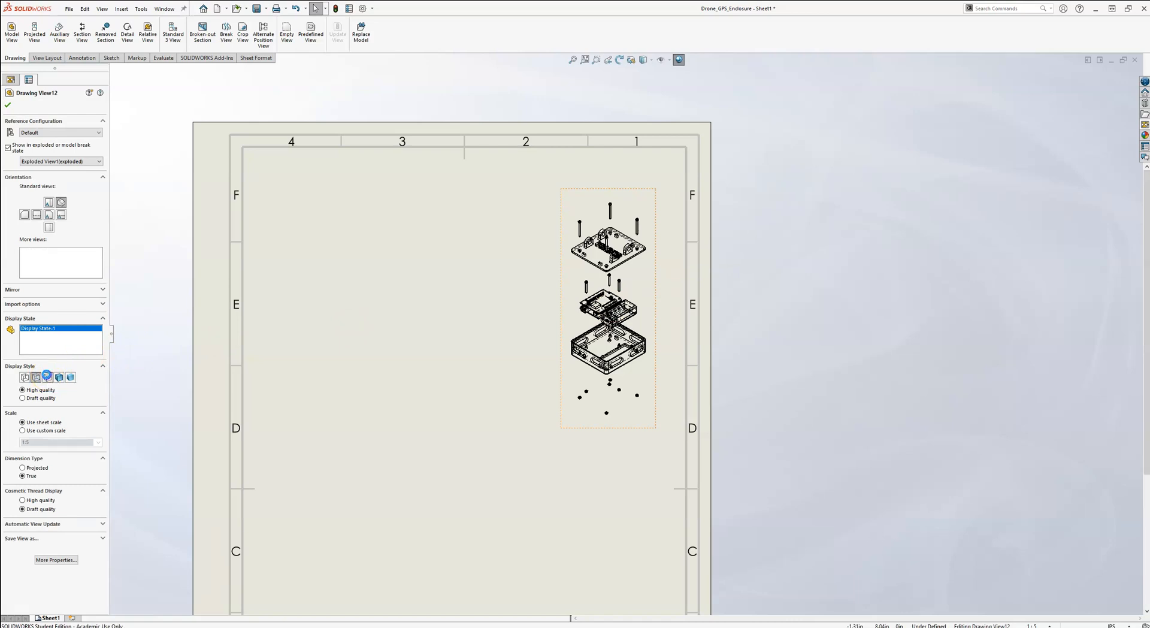
left_click(409, 303)
scroll(518, 266, "up", 3)
scroll(582, 386, "down", 1)
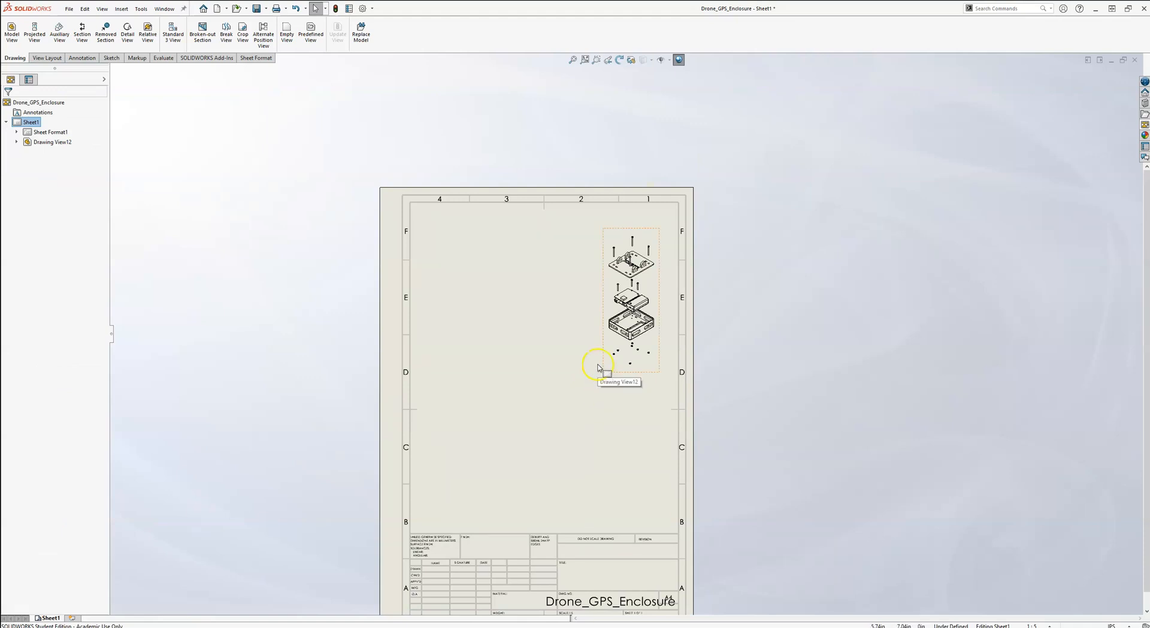
Set the drawing sheet's scale to 1:4 and nudge the exploded view into place.
left_click(598, 367)
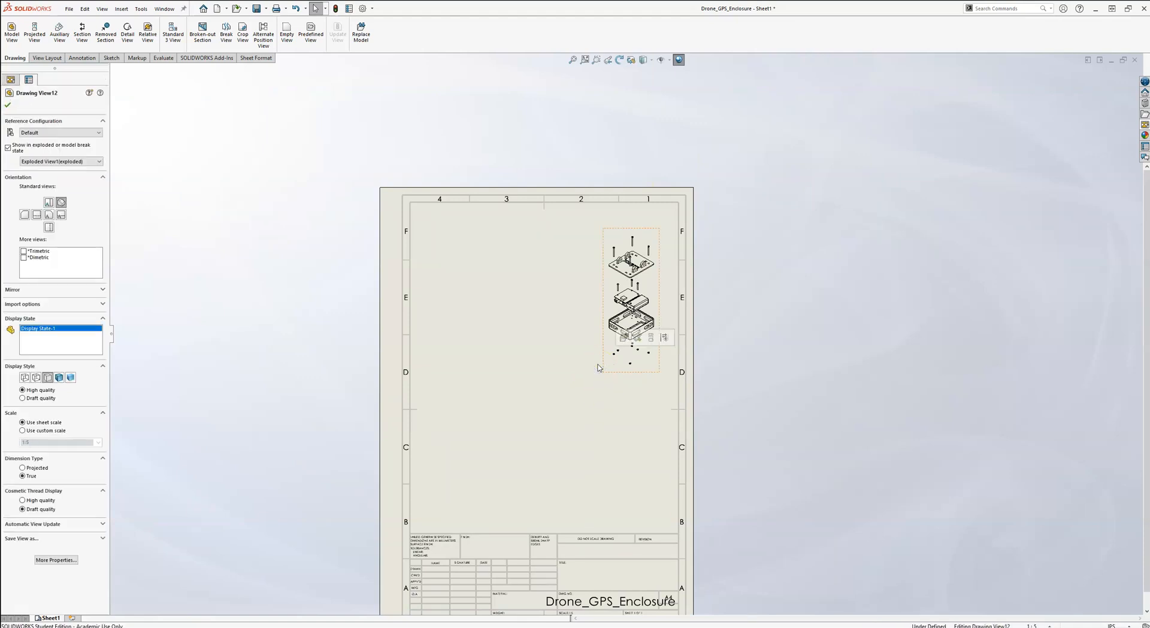
left_click(518, 386)
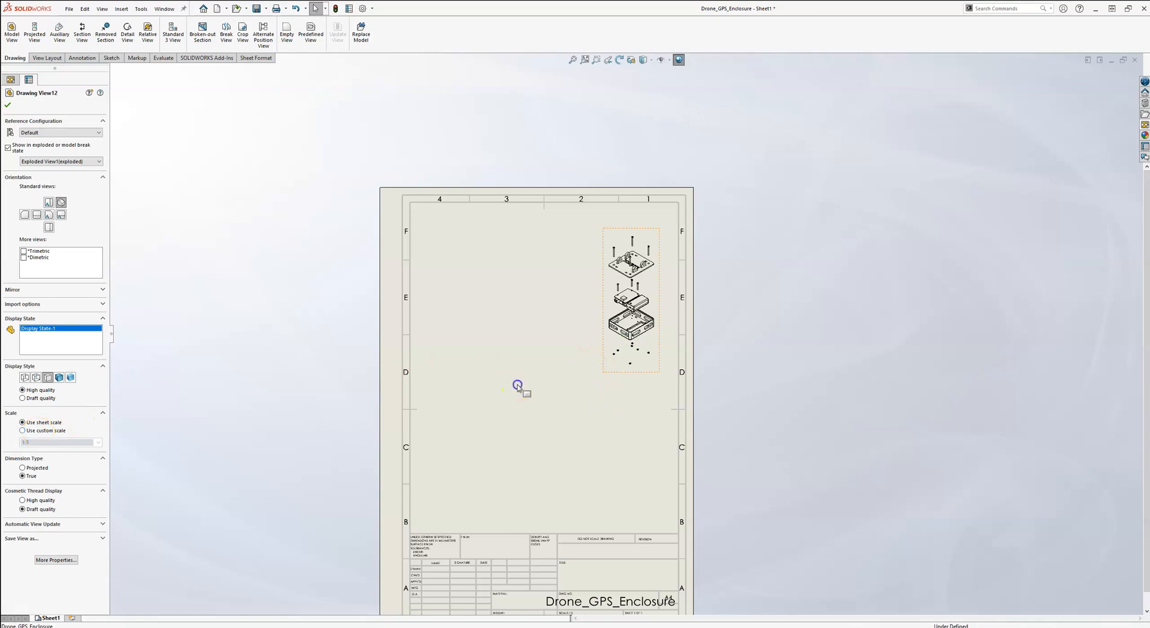
right_click(505, 425)
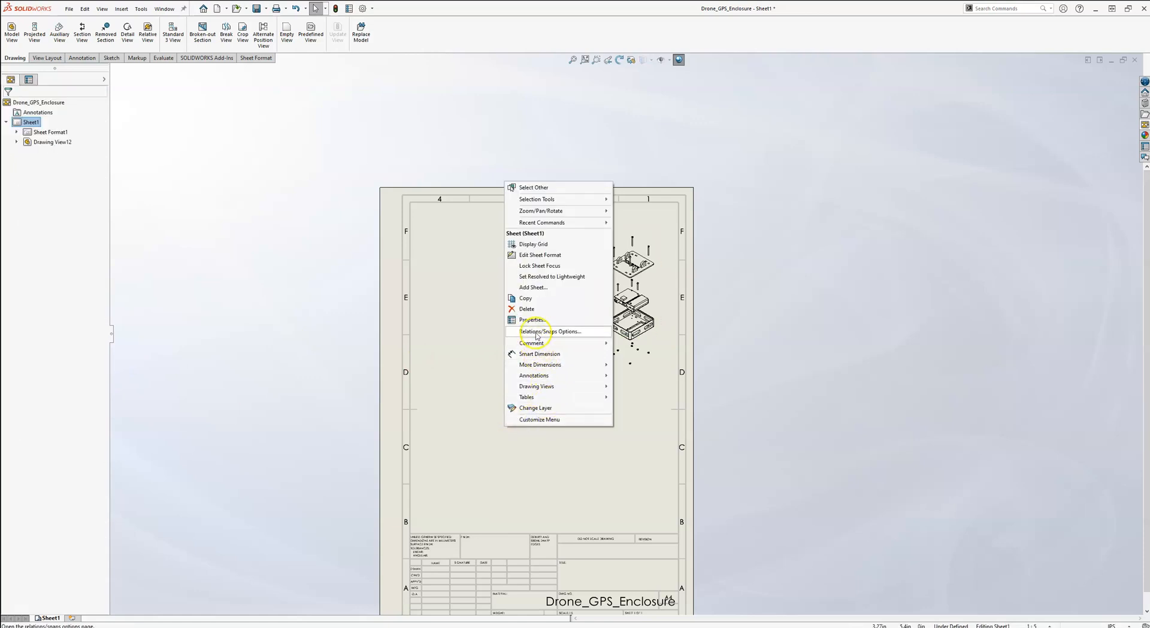
left_click(532, 319)
double_click(813, 251)
type("4")
key("Return")
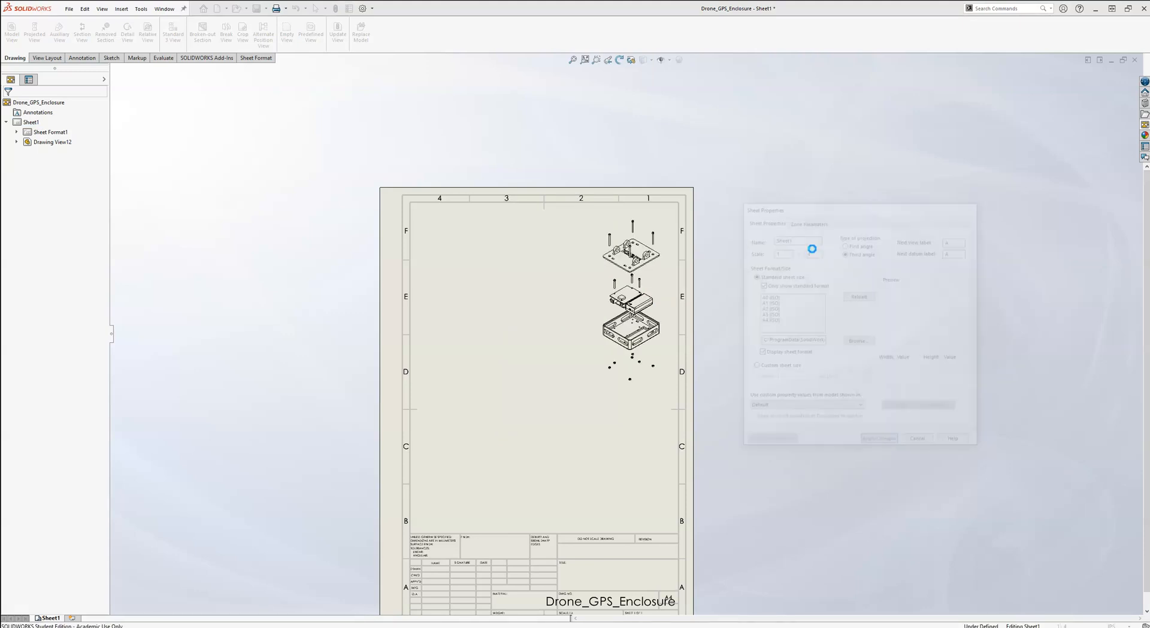
left_click_drag(595, 393, 590, 393)
left_click(576, 413)
scroll(576, 413, "down", 2)
scroll(606, 395, "up", 2)
Set the drawing sheet's scale to 1:3 and shift the exploded view slightly down, fully inside the border.
right_click(556, 376)
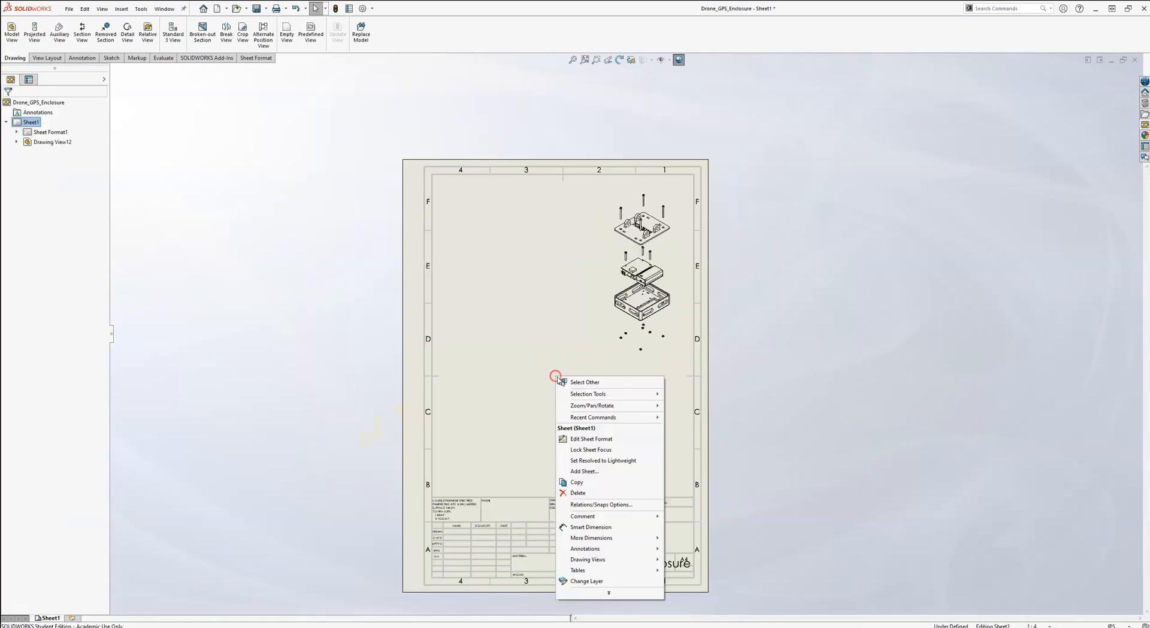
left_click(609, 592)
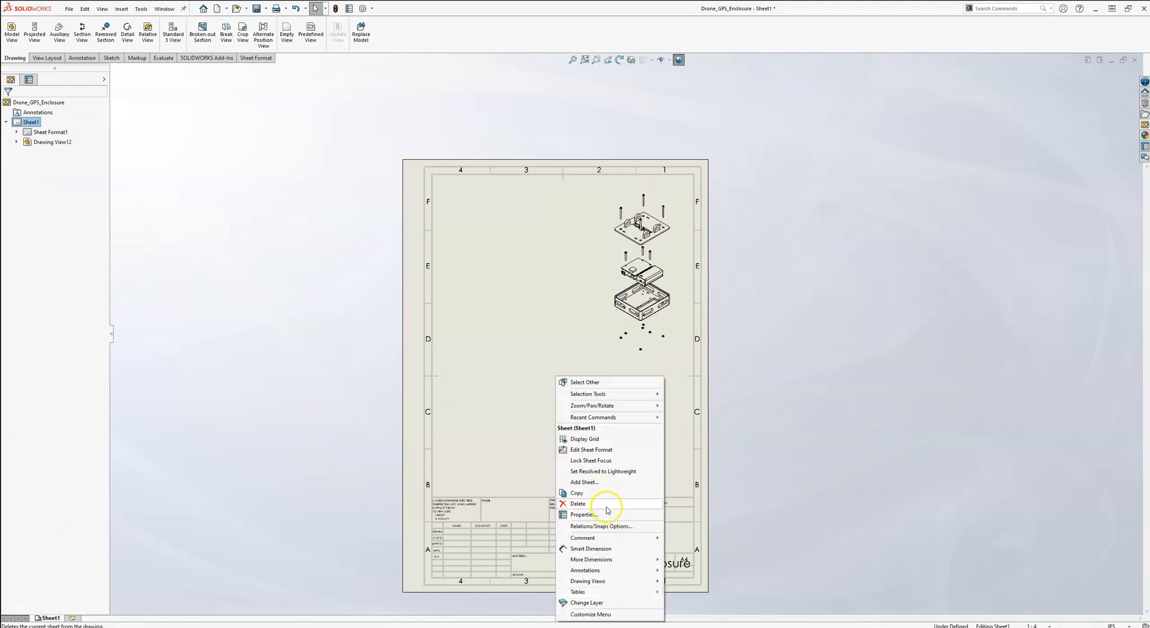
left_click(606, 513)
left_click(814, 250)
double_click(816, 251)
type("3")
key("Return")
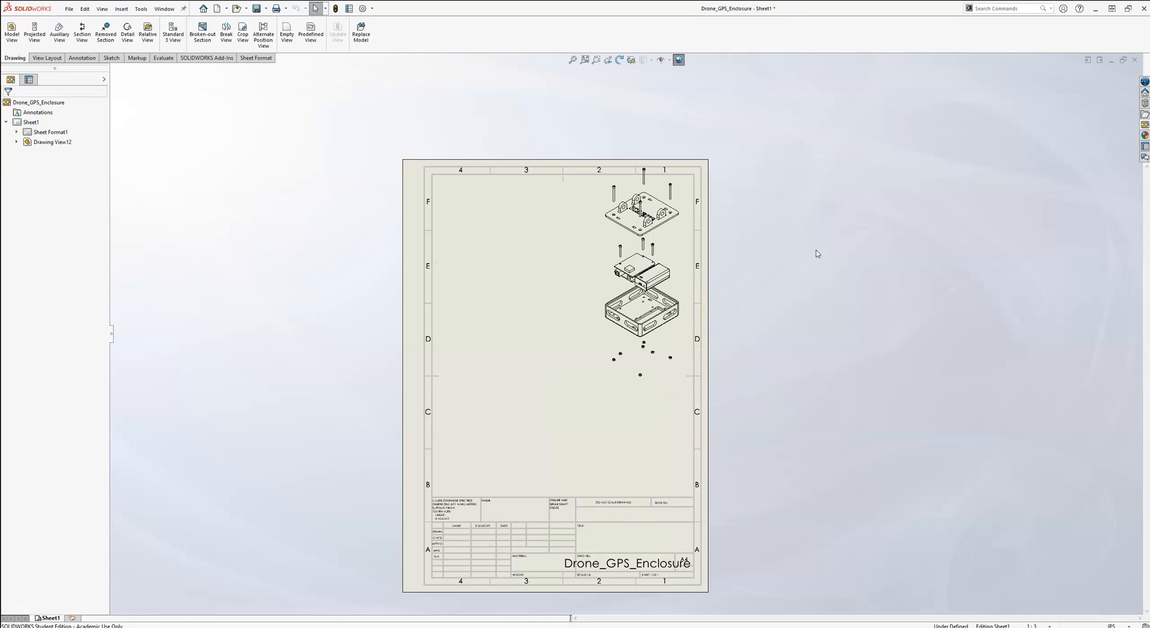
left_click_drag(680, 351, 687, 354)
left_click(790, 331)
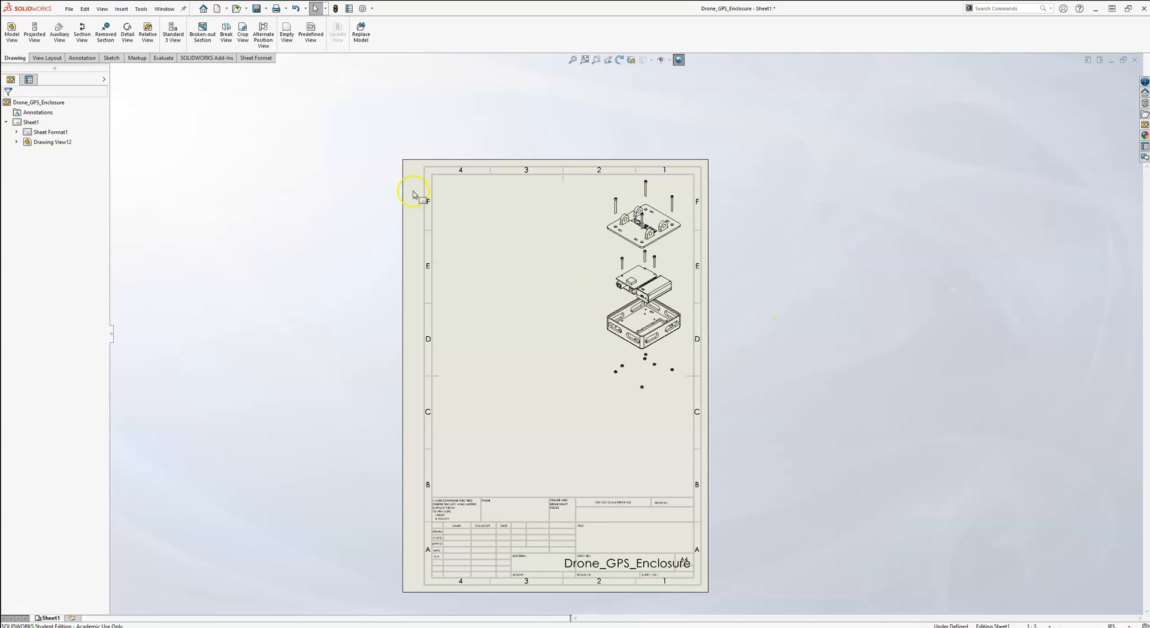
Insert a top-level-only bill of materials from the exploded view using the bom-standard template, placed directly above the title block.
left_click(53, 60)
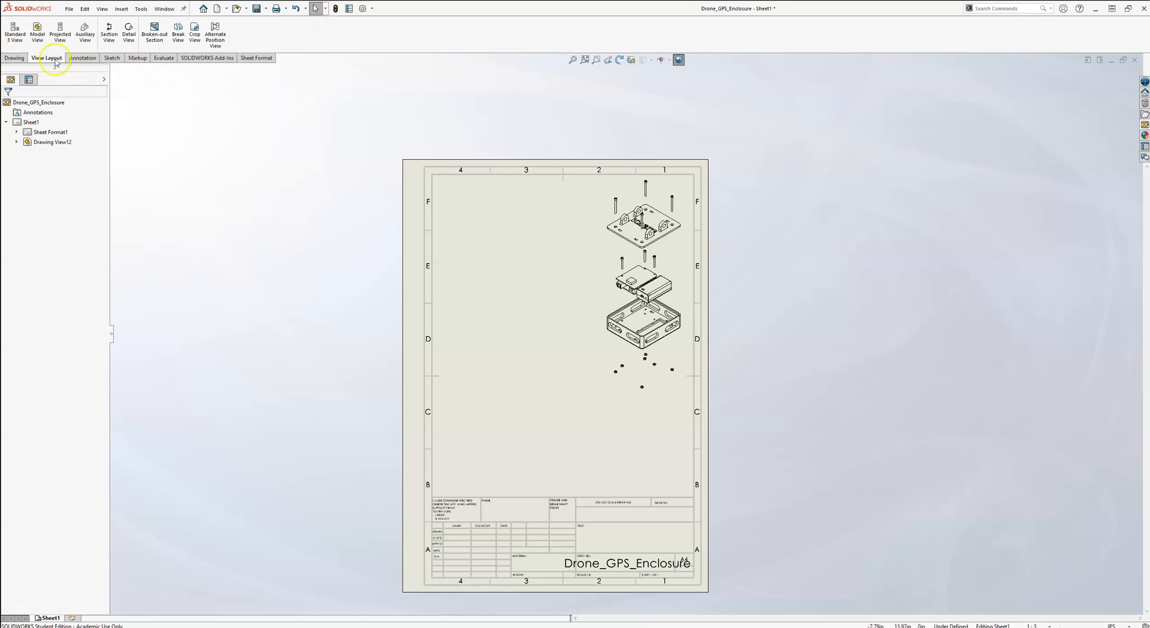
left_click(78, 61)
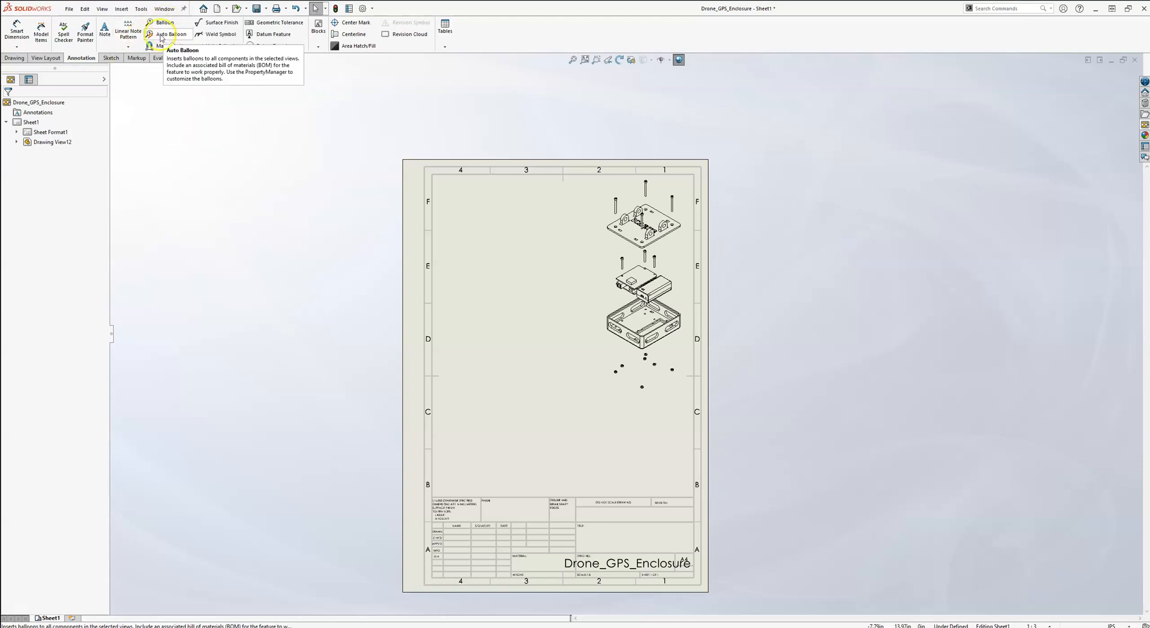
left_click(443, 47)
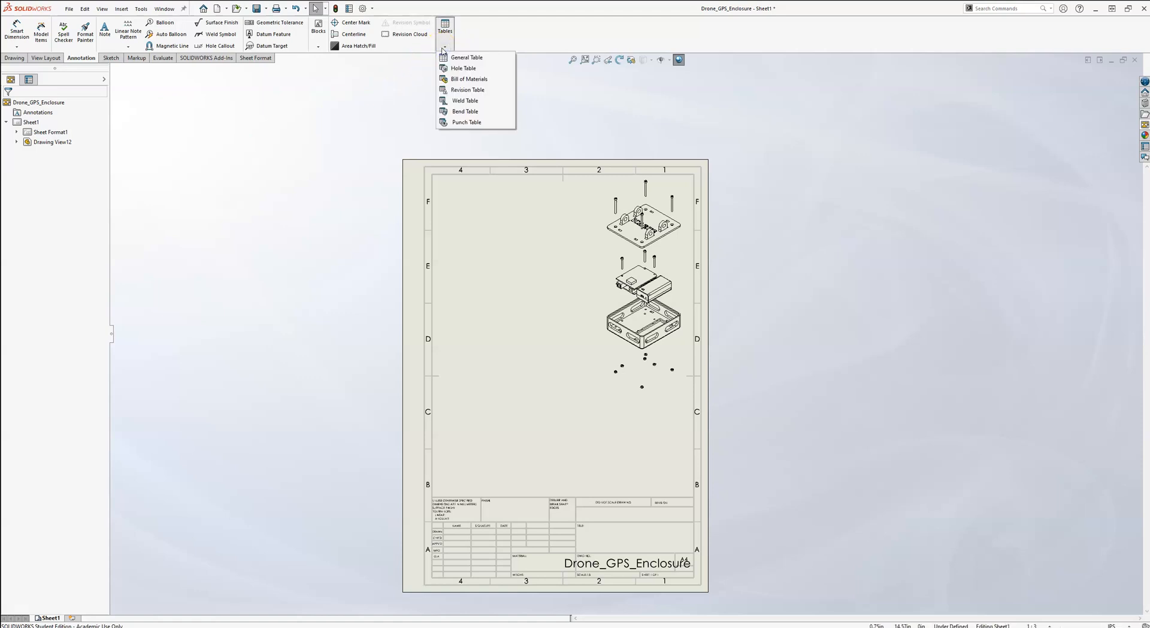
left_click(470, 79)
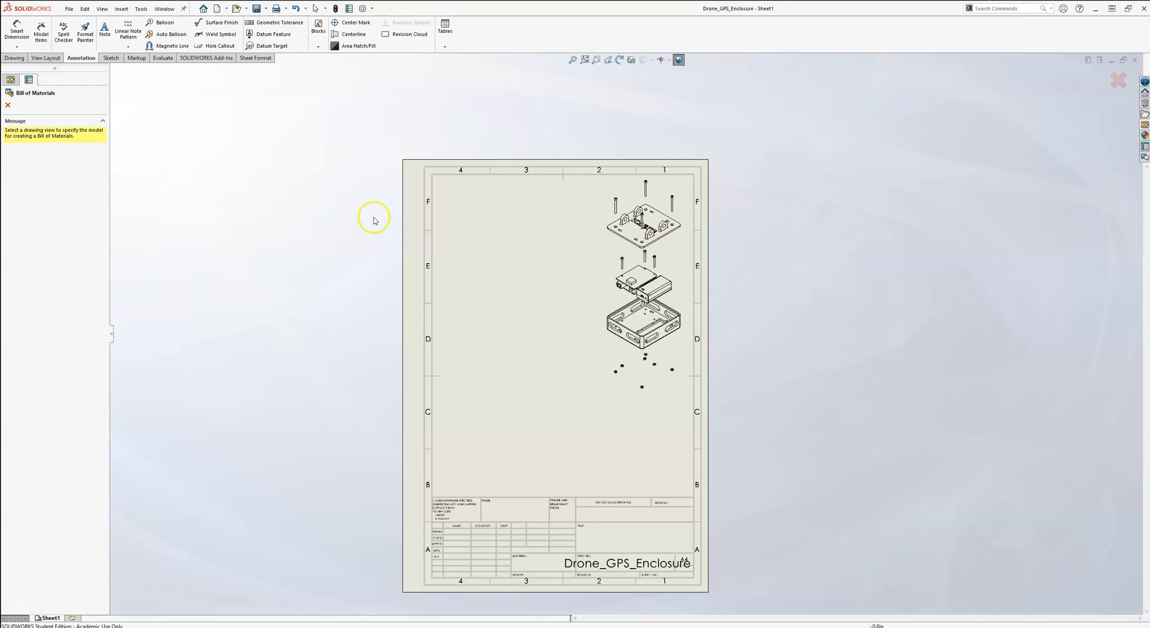
left_click(601, 226)
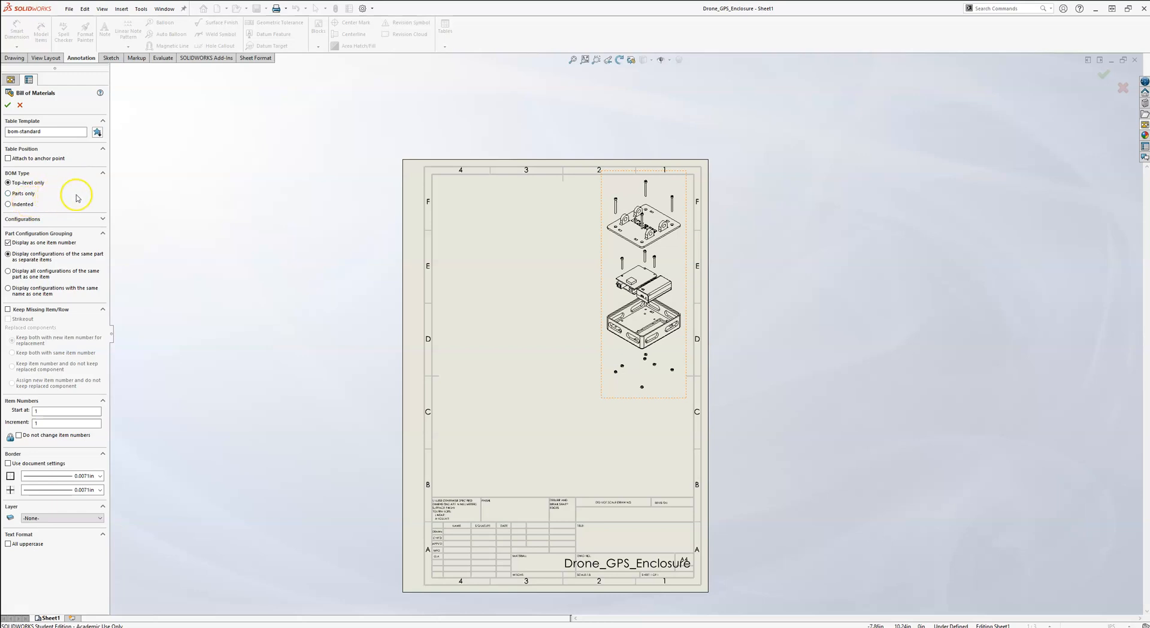
left_click(7, 104)
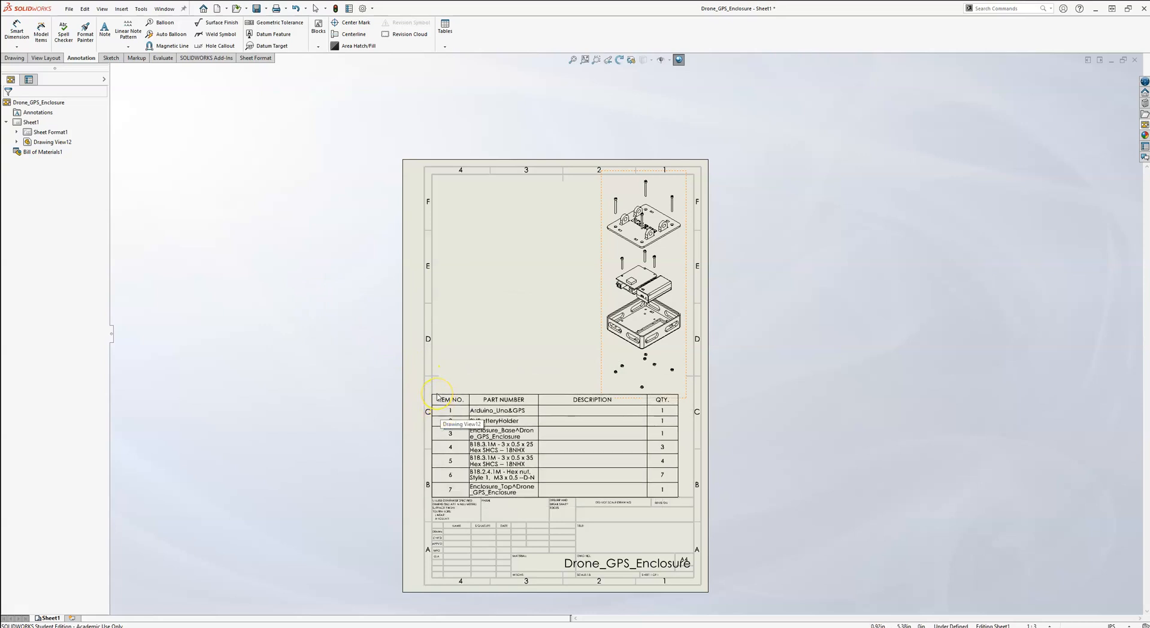
left_click(437, 396)
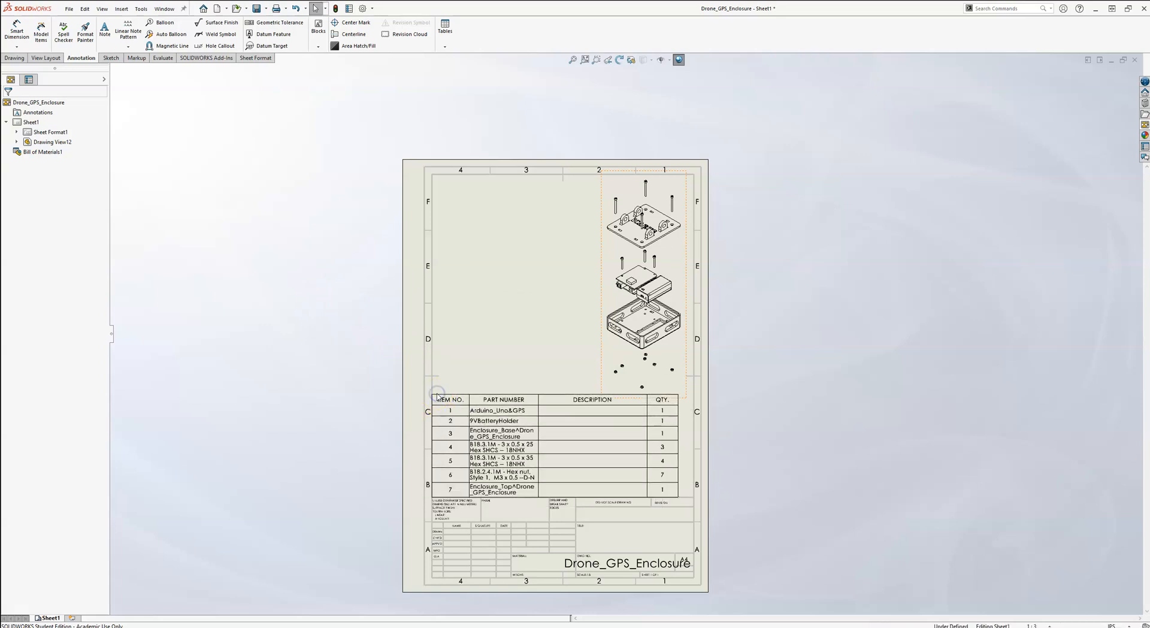
Delete the DESCRIPTION column from the bill of materials.
scroll(661, 440, "down", 3)
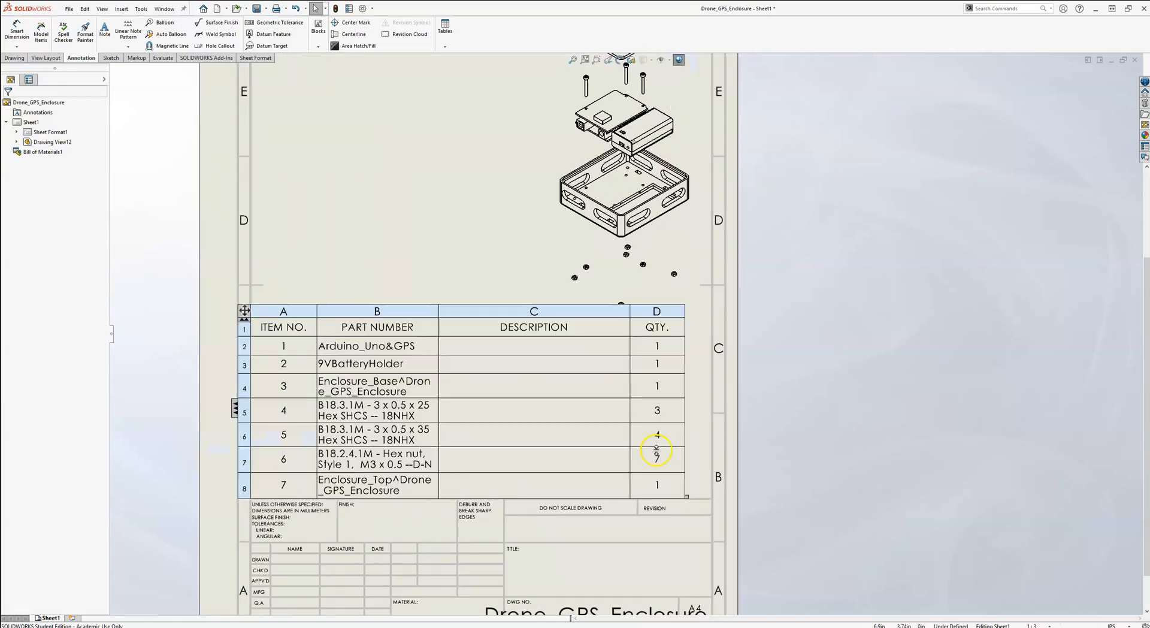
left_click(534, 311)
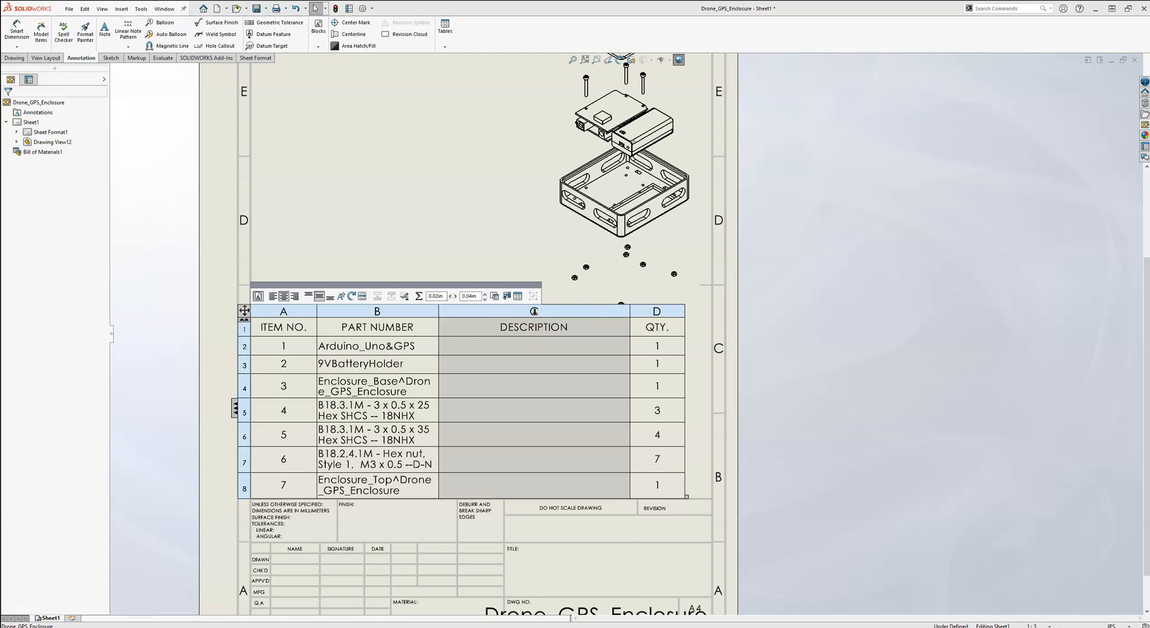
right_click(533, 311)
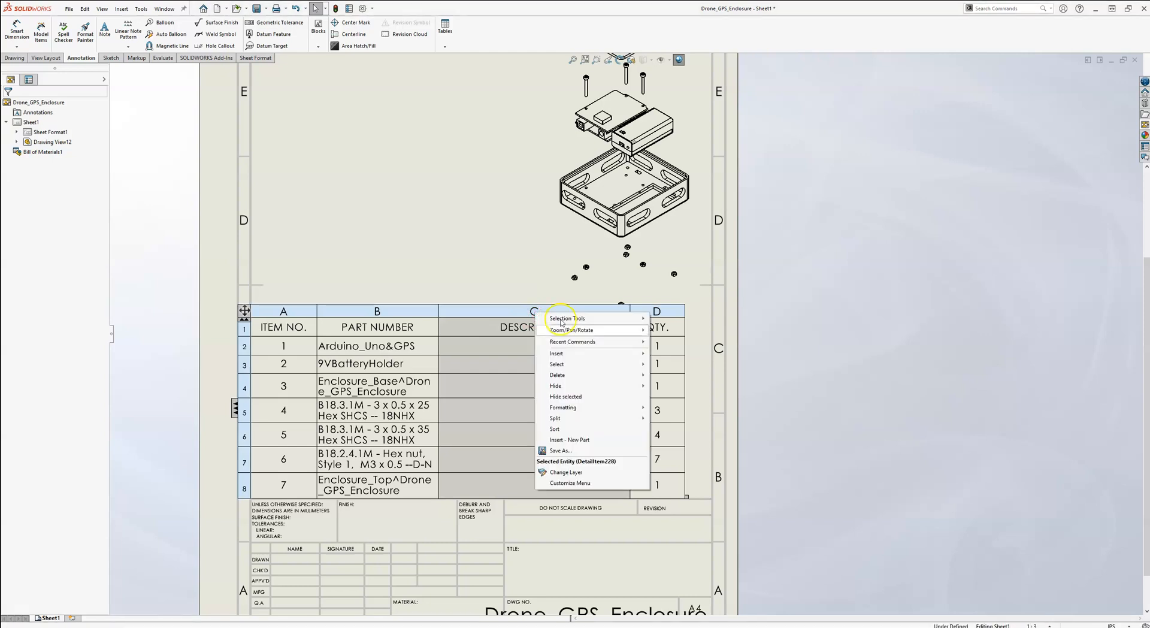
mouse_move(583, 375)
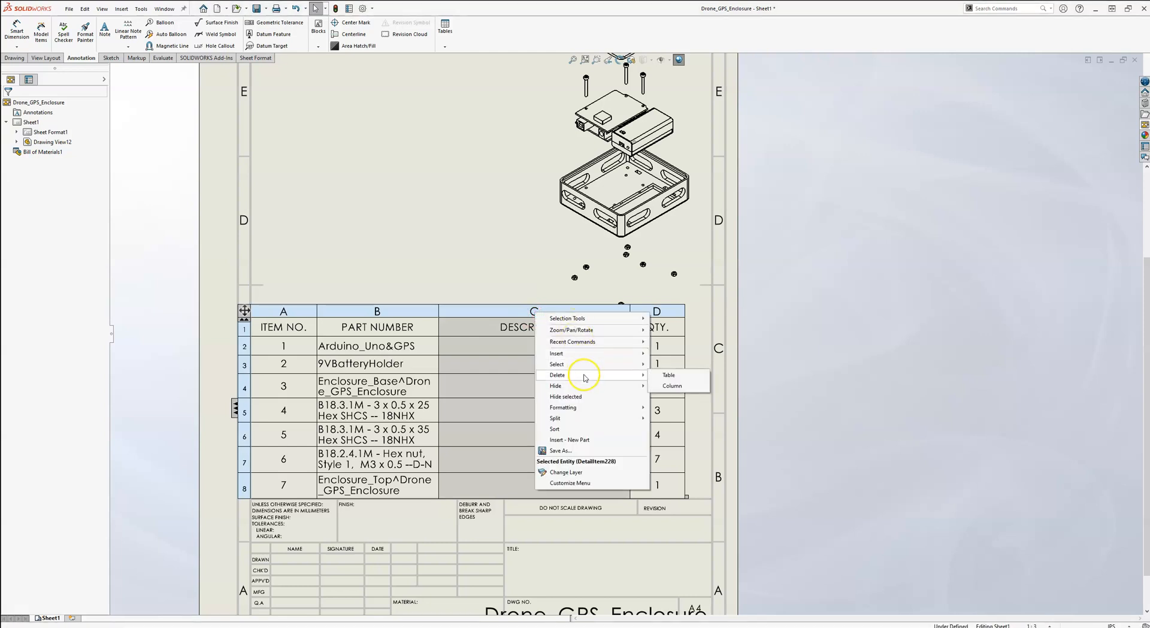
left_click(667, 386)
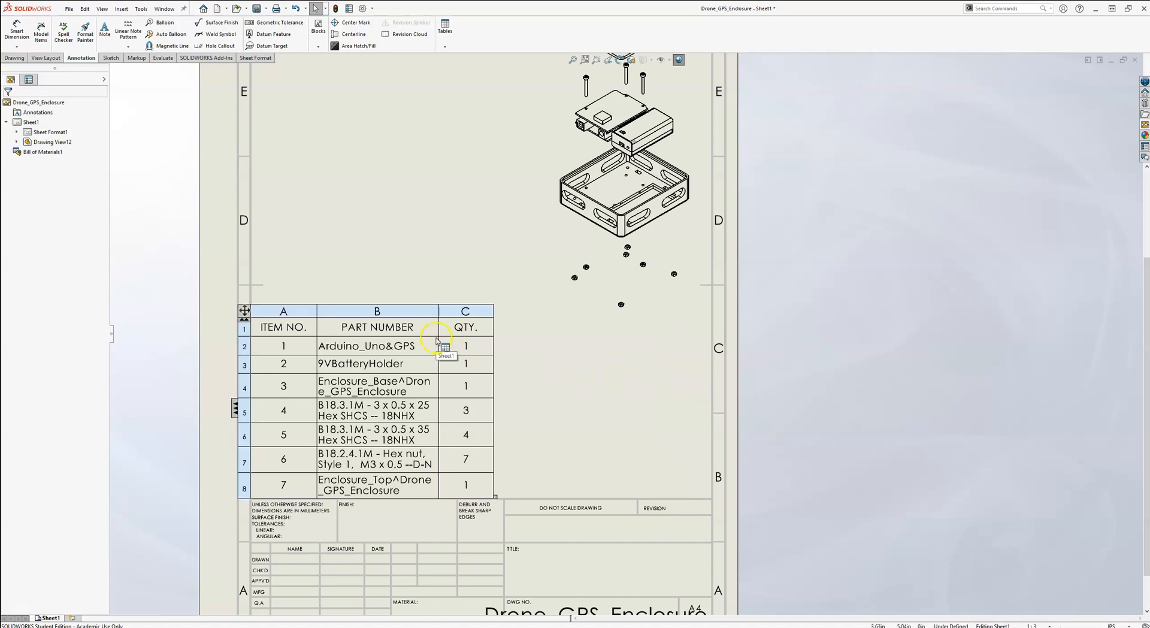
Widen the bill of materials' PART NUMBER column until every part name fits on one line.
left_click_drag(438, 311, 517, 312)
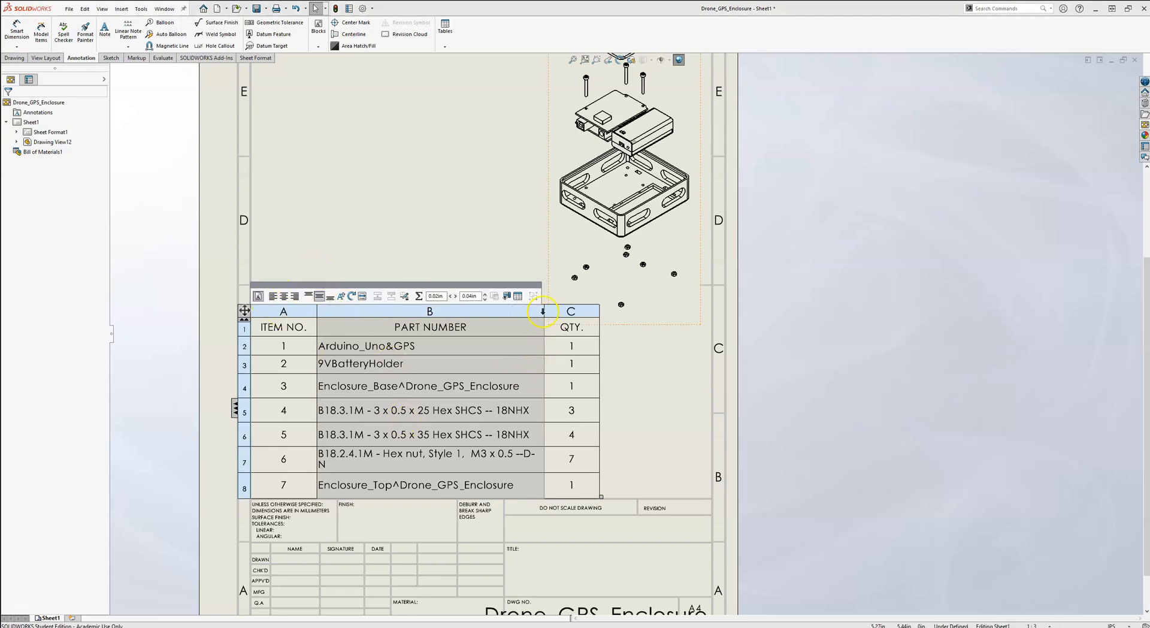
left_click_drag(543, 310, 553, 314)
left_click(786, 383)
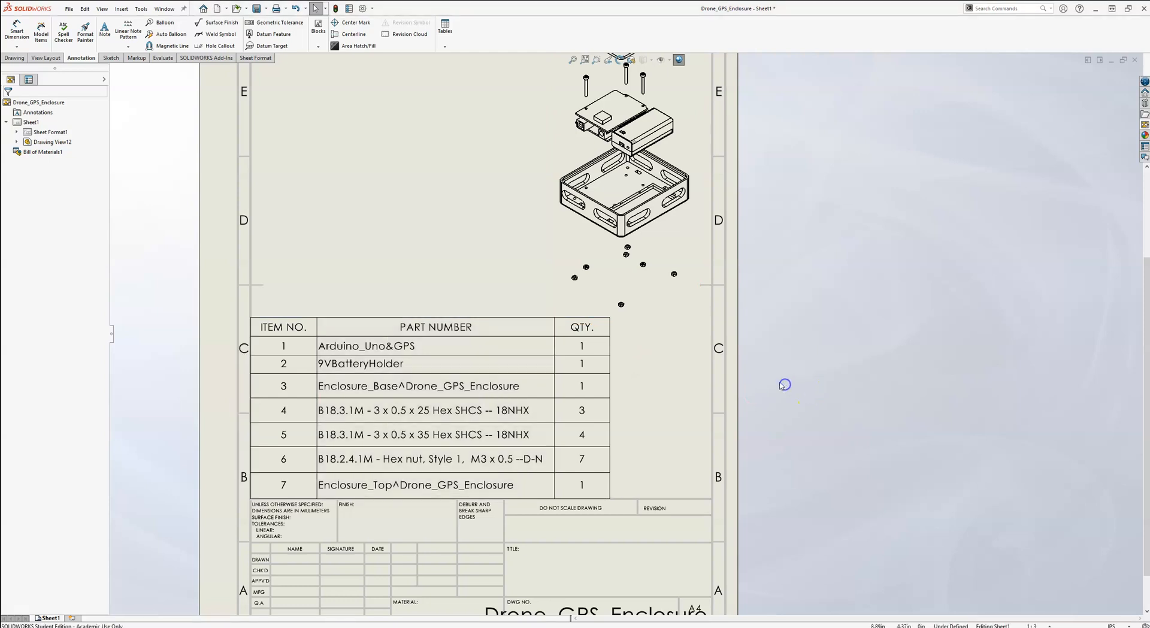
Add Auto Balloons to the exploded view in a square layout, with circular two-character item-number balloons, ignoring multiple instances.
left_click(462, 354)
scroll(680, 219, "up", 3)
scroll(684, 187, "down", 1)
scroll(578, 362, "down", 1)
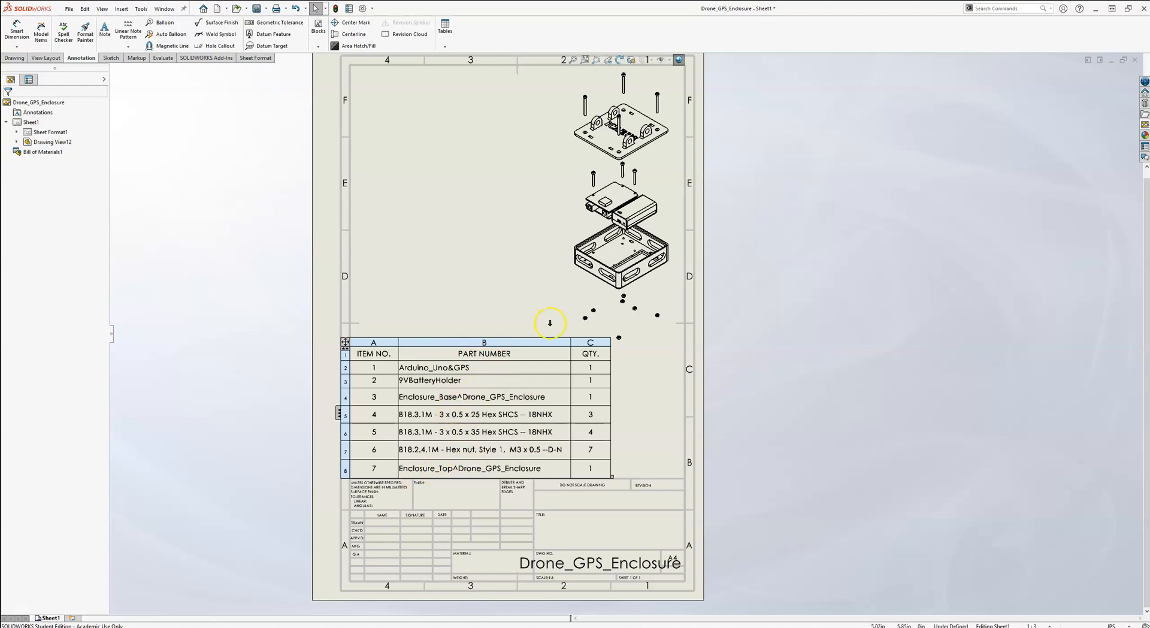
scroll(623, 246, "up", 3)
scroll(660, 215, "down", 3)
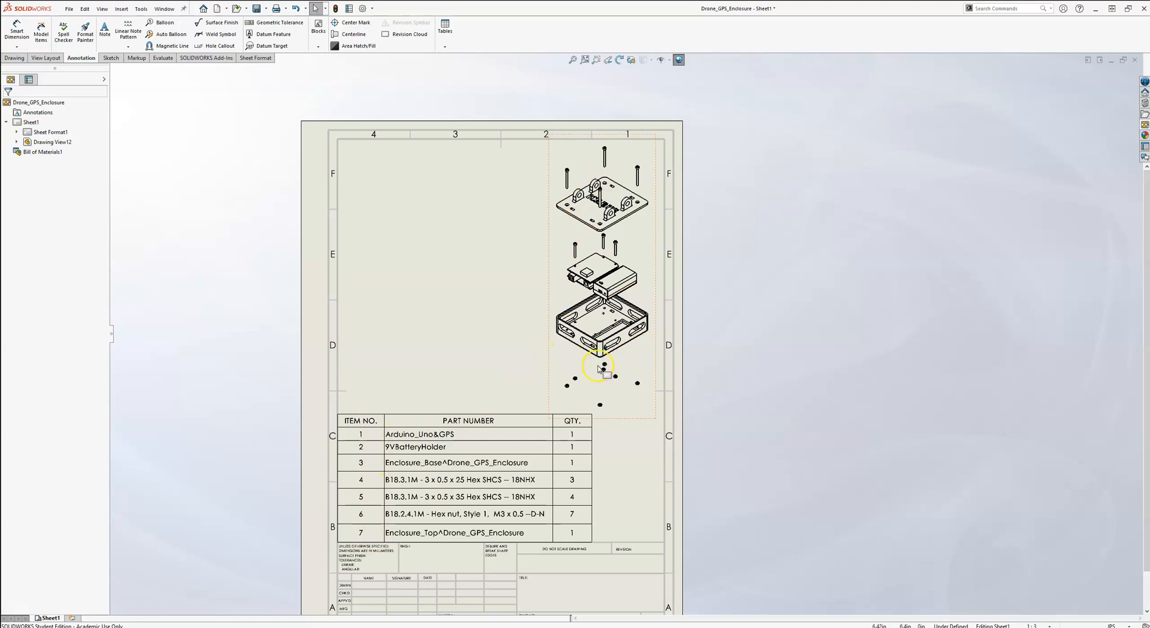
left_click(179, 40)
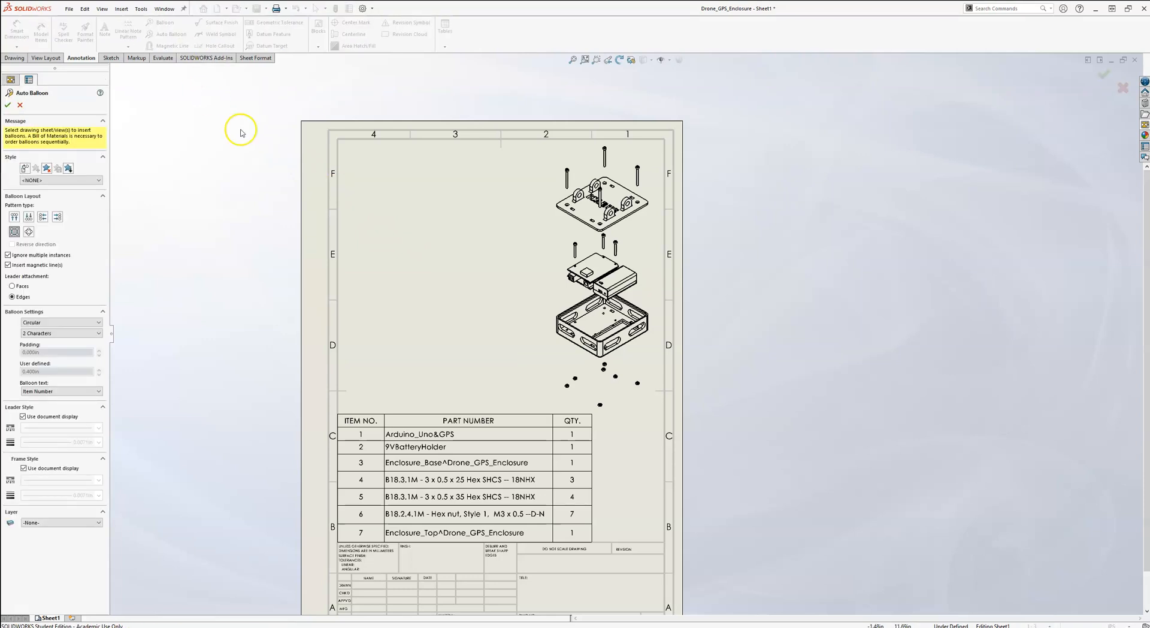
left_click(556, 245)
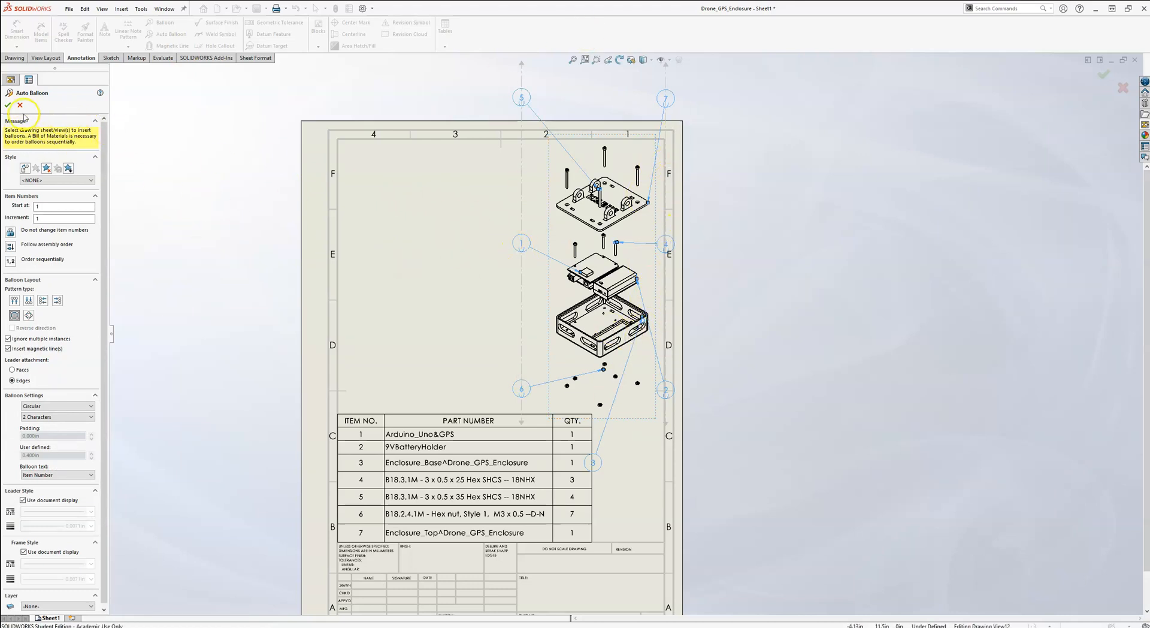
left_click(8, 105)
left_click(313, 223)
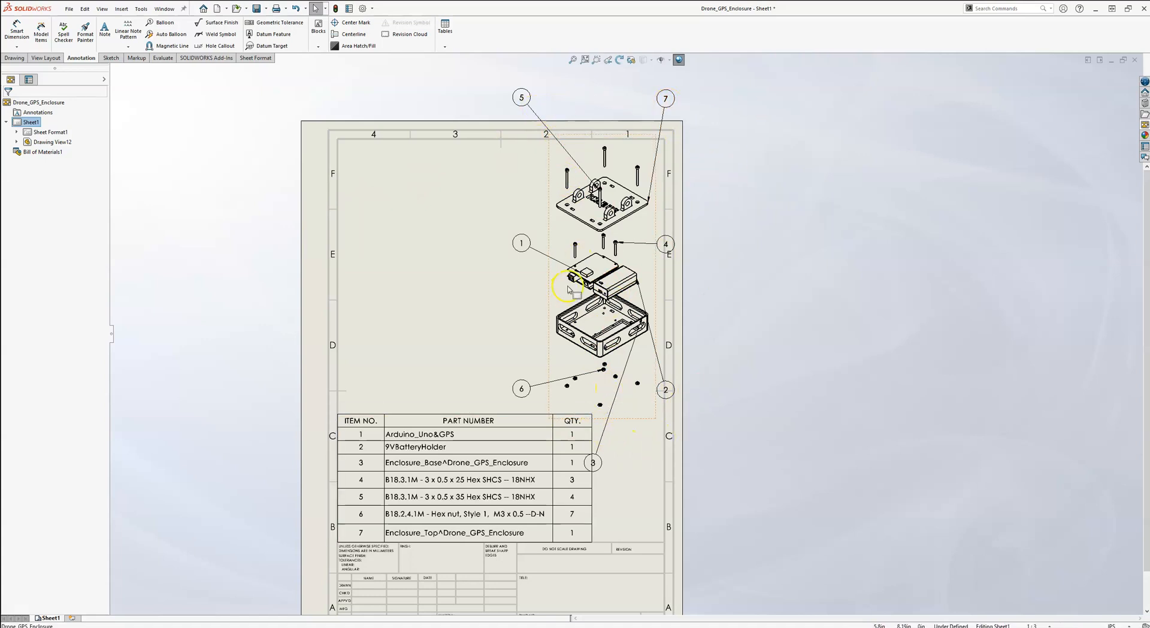
Move balloon 5 down onto the sheet, to the left of the enclosure's top plate.
scroll(599, 233, "down", 5)
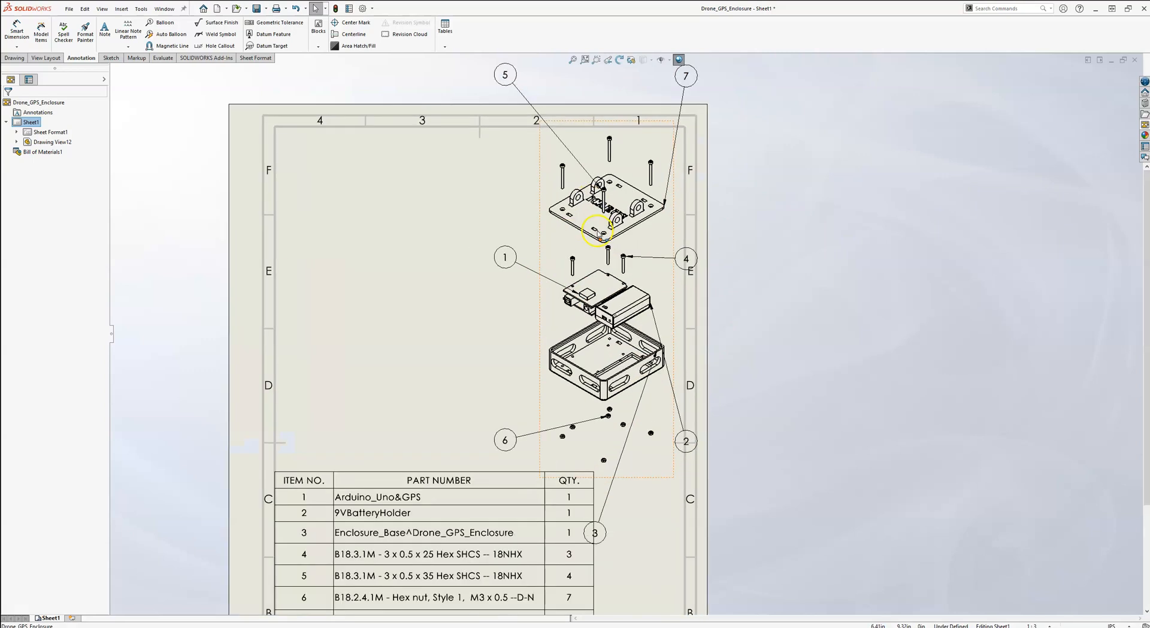
scroll(596, 256, "up", 6)
scroll(593, 192, "down", 3)
scroll(559, 234, "down", 2)
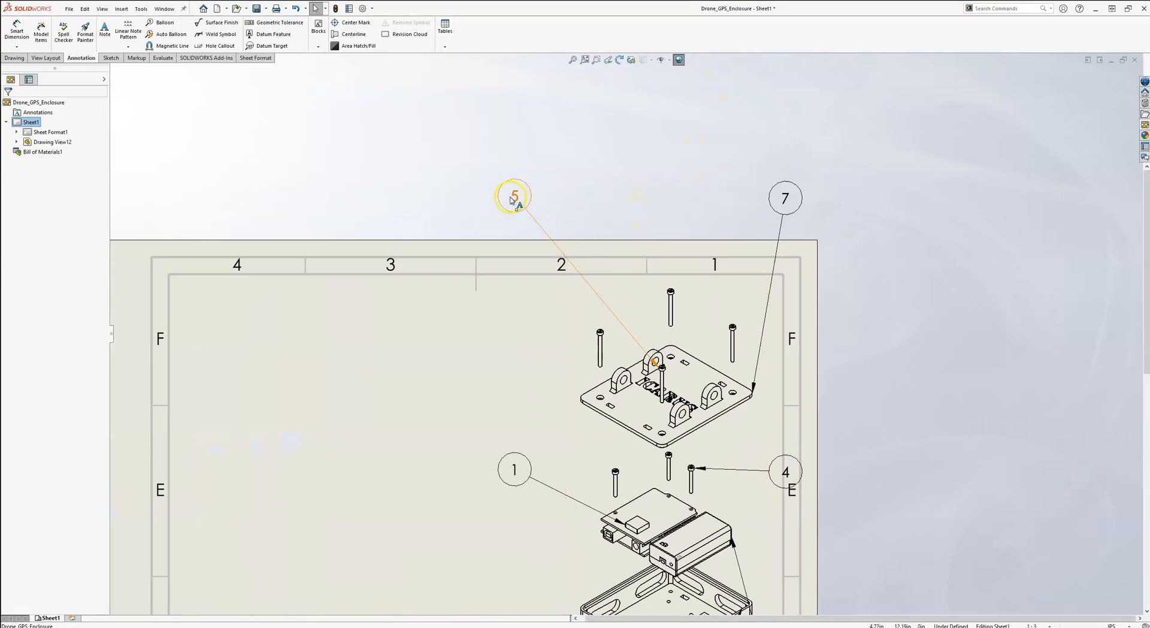
left_click_drag(509, 206, 514, 333)
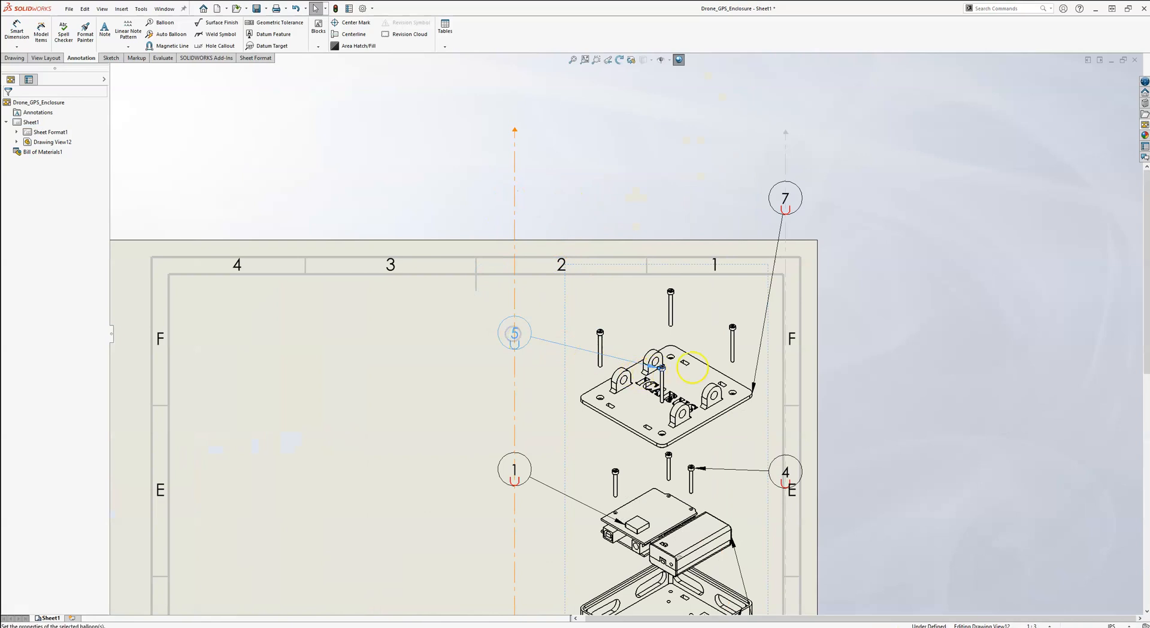
Reattach balloon 5's leader to the leftmost long screw above the top plate and raise the balloon slightly.
scroll(700, 373, "down", 4)
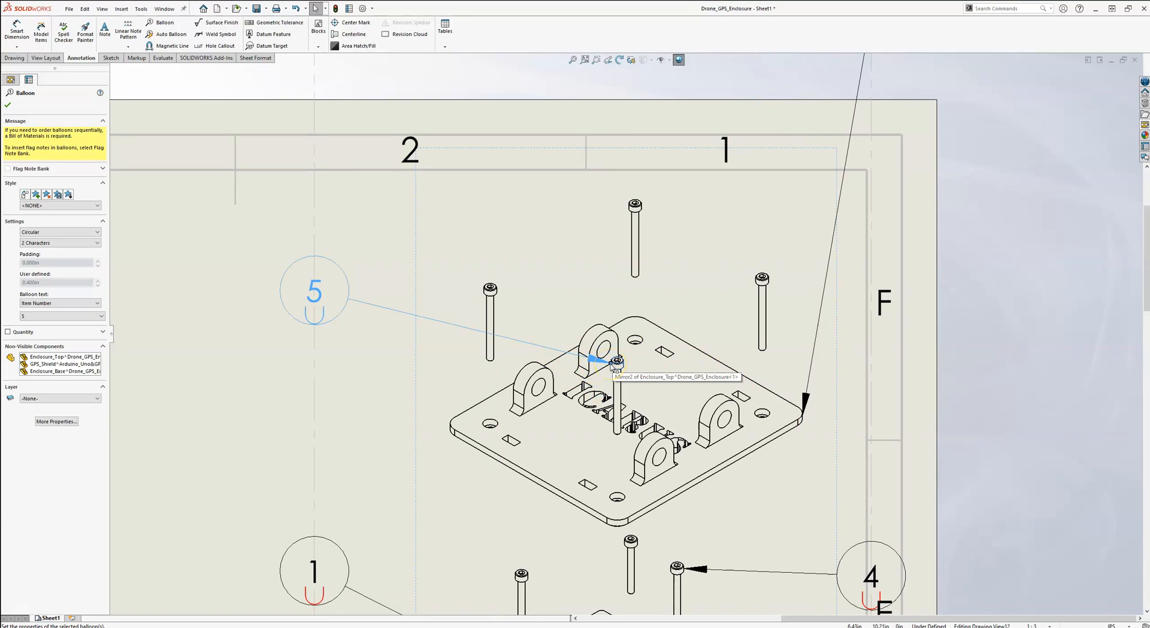
left_click_drag(612, 366, 484, 312)
left_click(437, 348)
left_click_drag(321, 295, 329, 242)
left_click(297, 325)
scroll(297, 325, "up", 1)
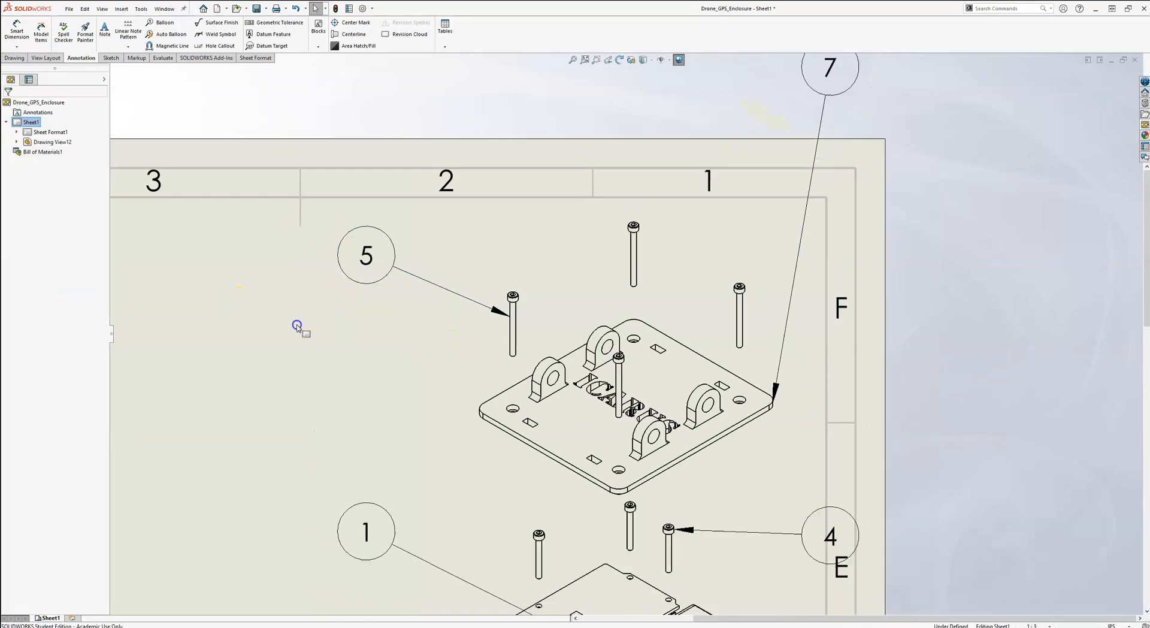
Move balloon 7 inside the border beside the top plate and reattach its leader to the plate's upper right edge.
scroll(297, 325, "up", 3)
scroll(718, 264, "down", 2)
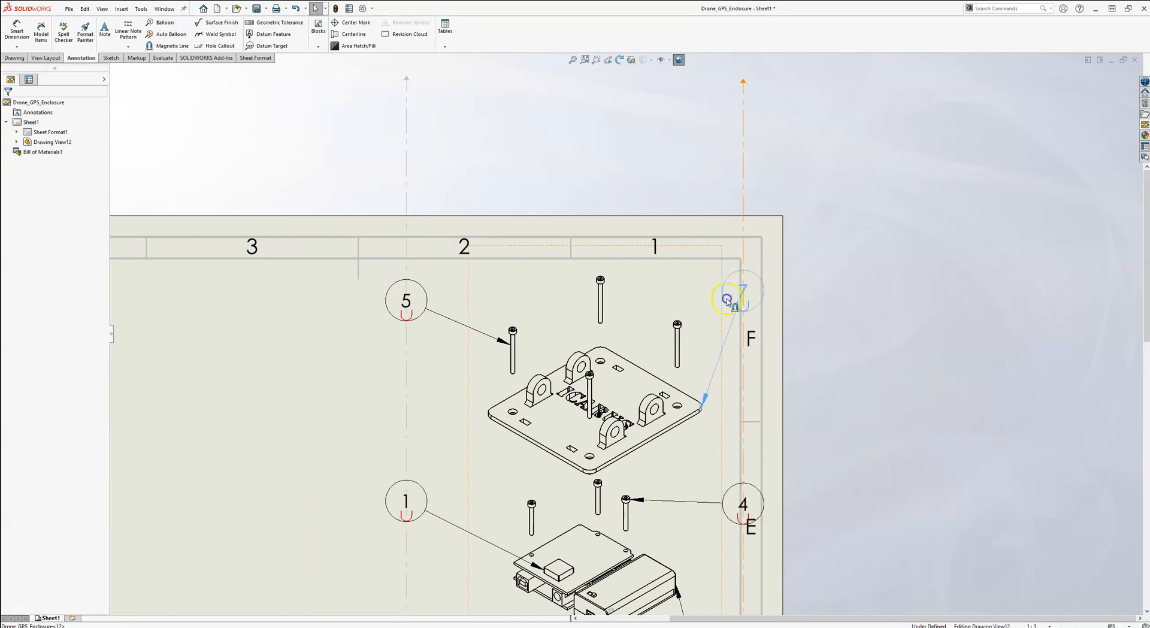
left_click(712, 351)
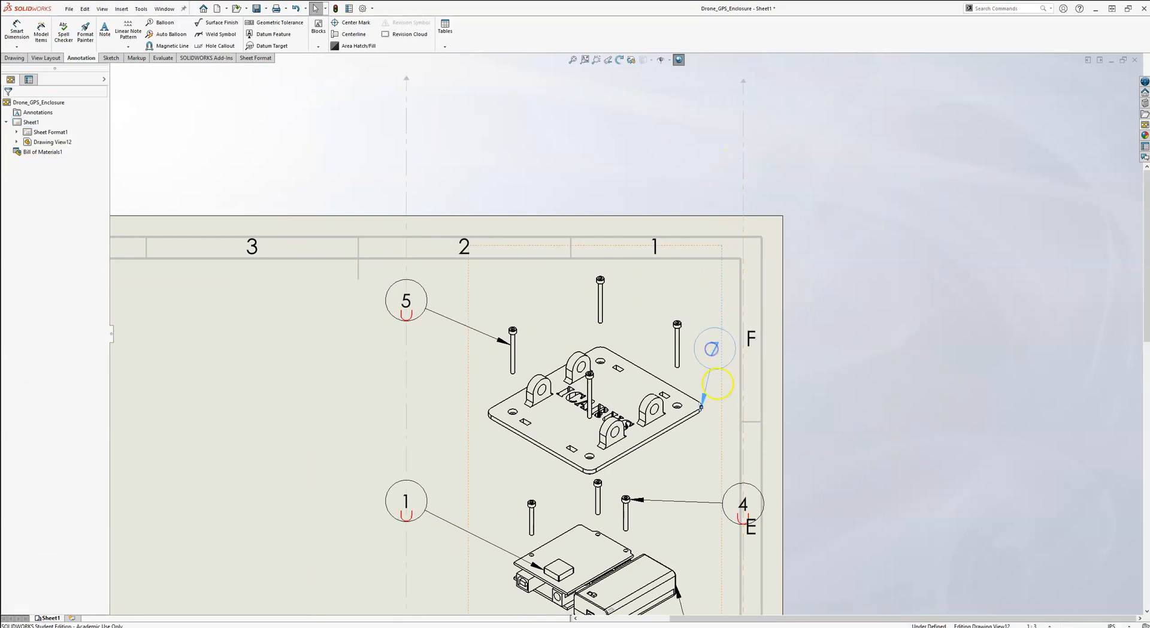
scroll(708, 412, "down", 4)
left_click_drag(669, 405, 634, 374)
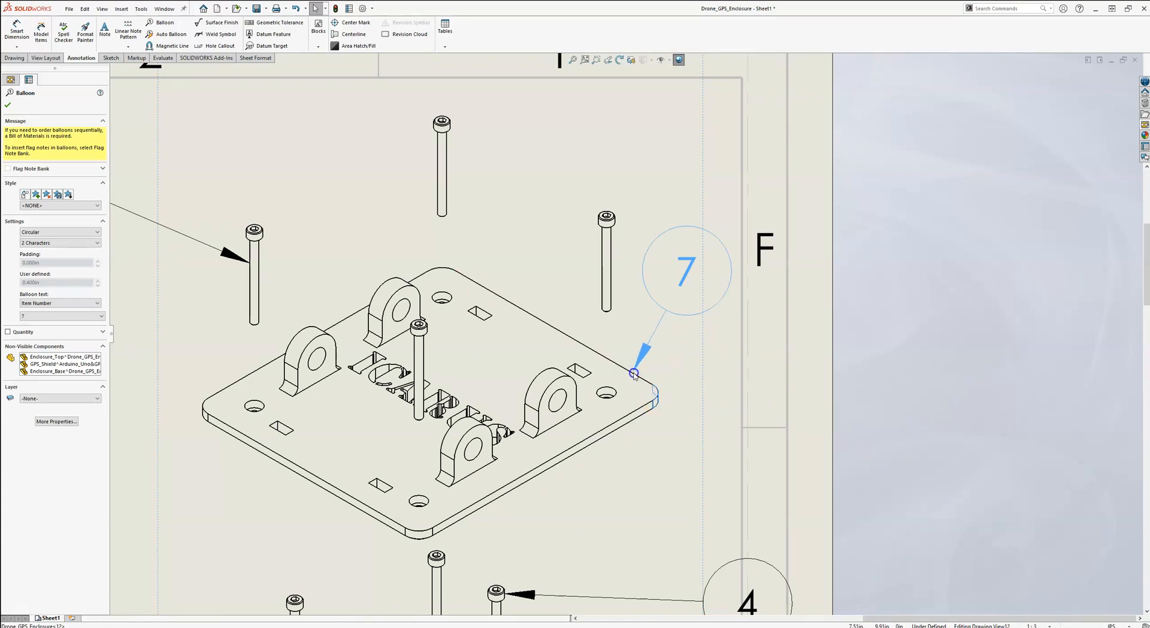
Move balloon 4 inside the border, closer to the rightmost short screw below the top plate.
left_click(685, 360)
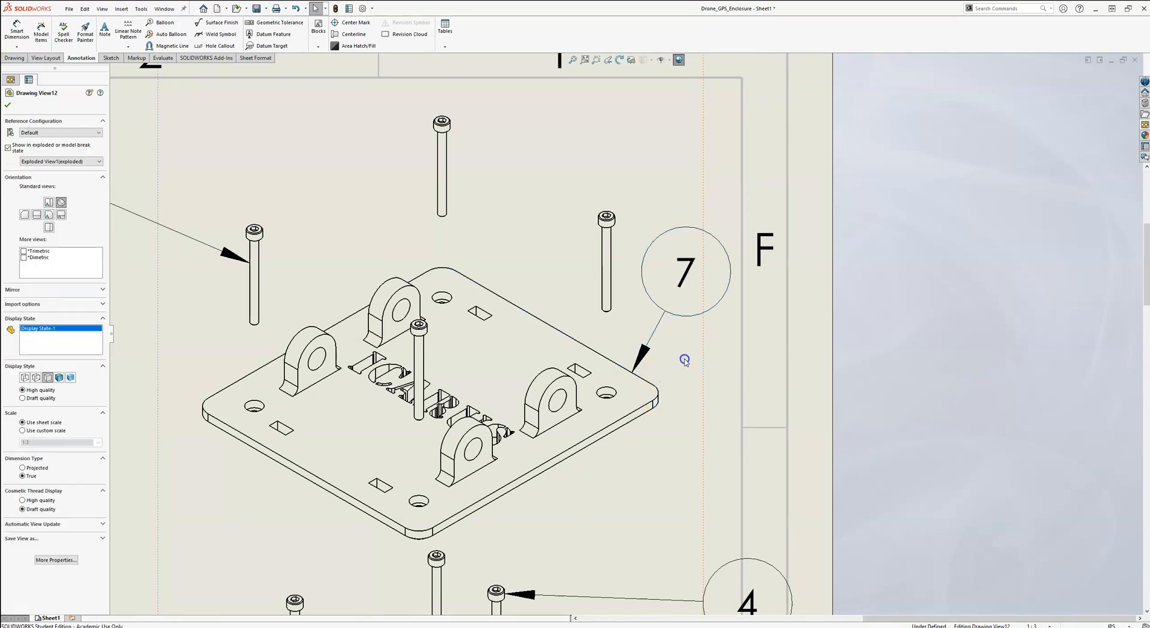
scroll(684, 360, "up", 5)
scroll(653, 497, "down", 2)
left_click_drag(671, 375, 591, 379)
scroll(557, 413, "down", 3)
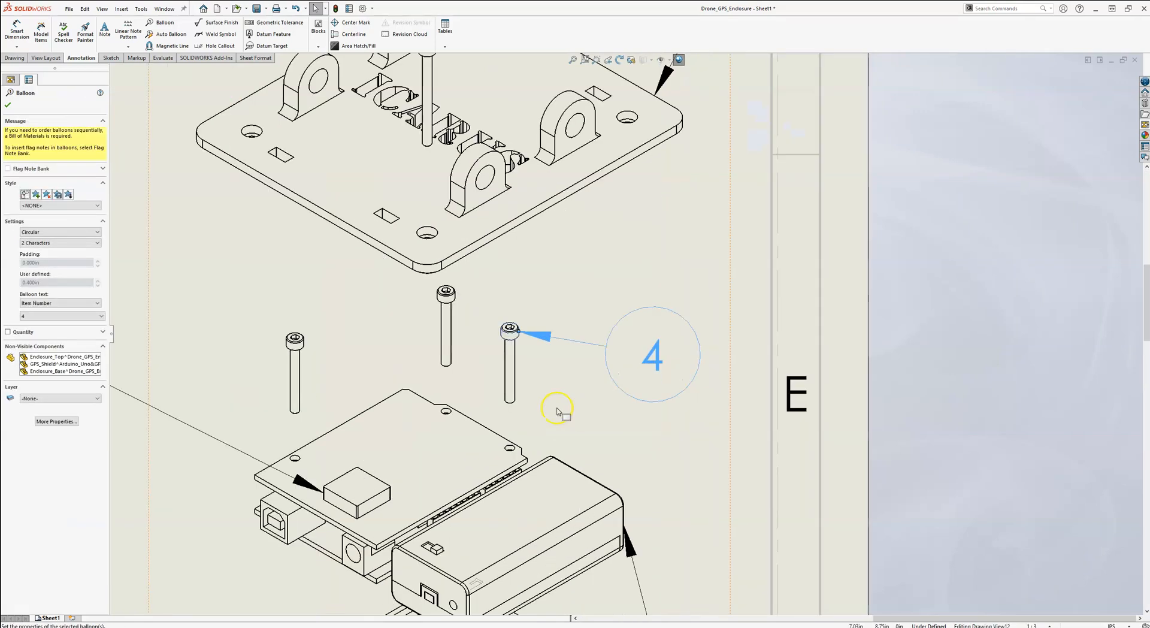
Reattach balloon 4's leader from the screw head to the shank of the rightmost short screw.
scroll(557, 412, "down", 2)
mouse_move(520, 311)
left_mouse_down()
mouse_move(537, 346)
mouse_move(527, 359)
left_mouse_up()
left_click(550, 384)
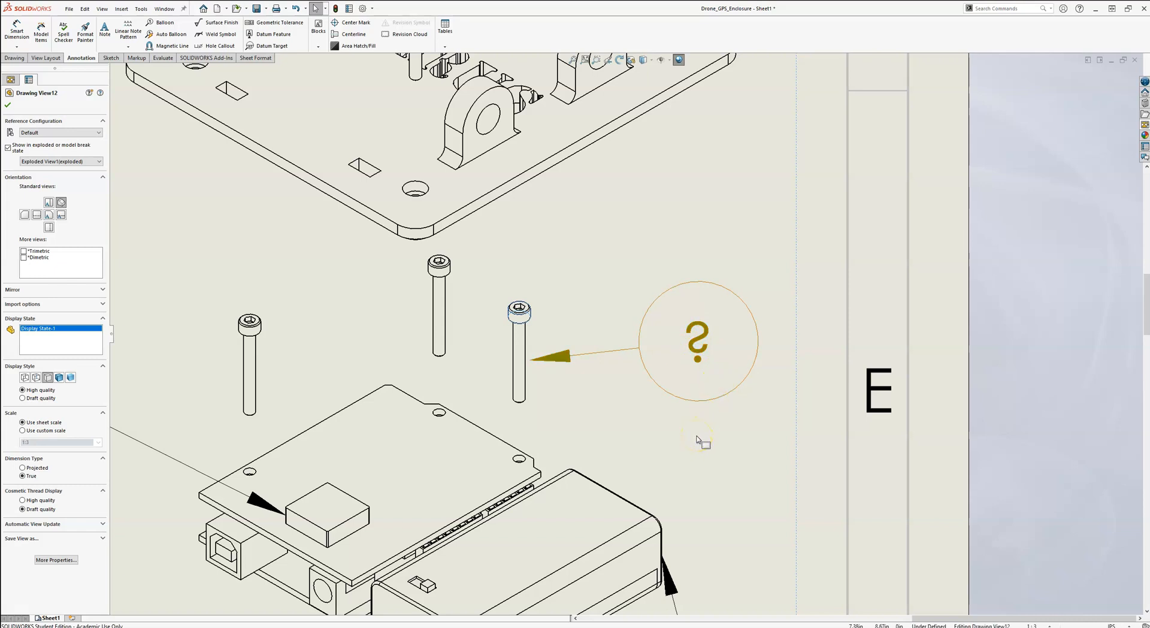
left_click(569, 356)
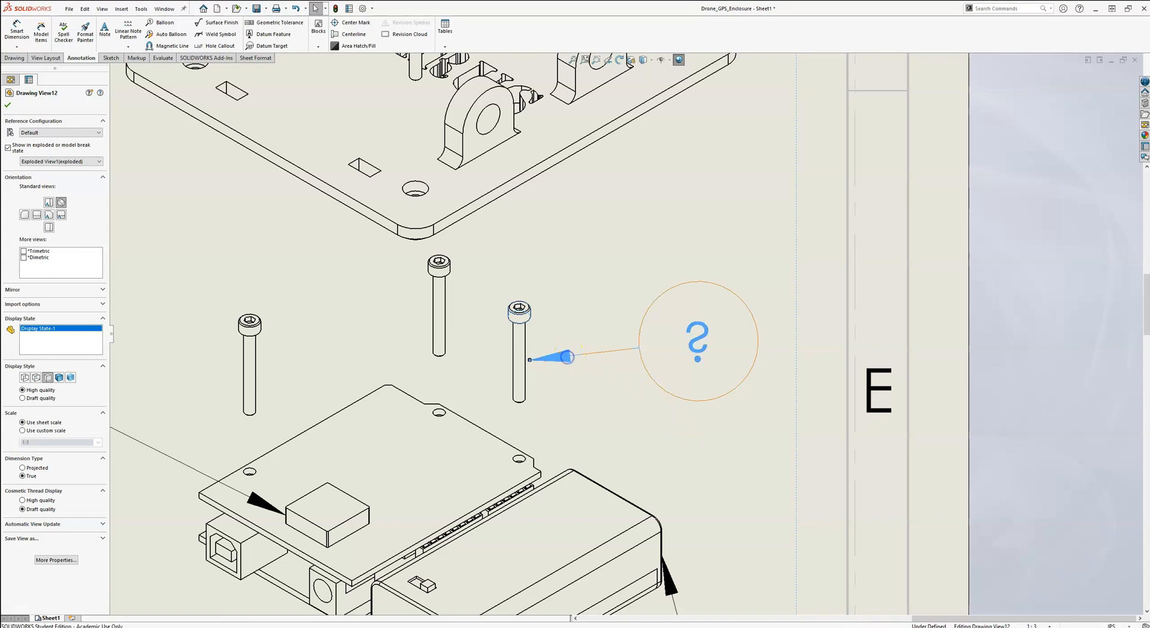
left_click(532, 360)
left_click_drag(530, 361, 525, 360)
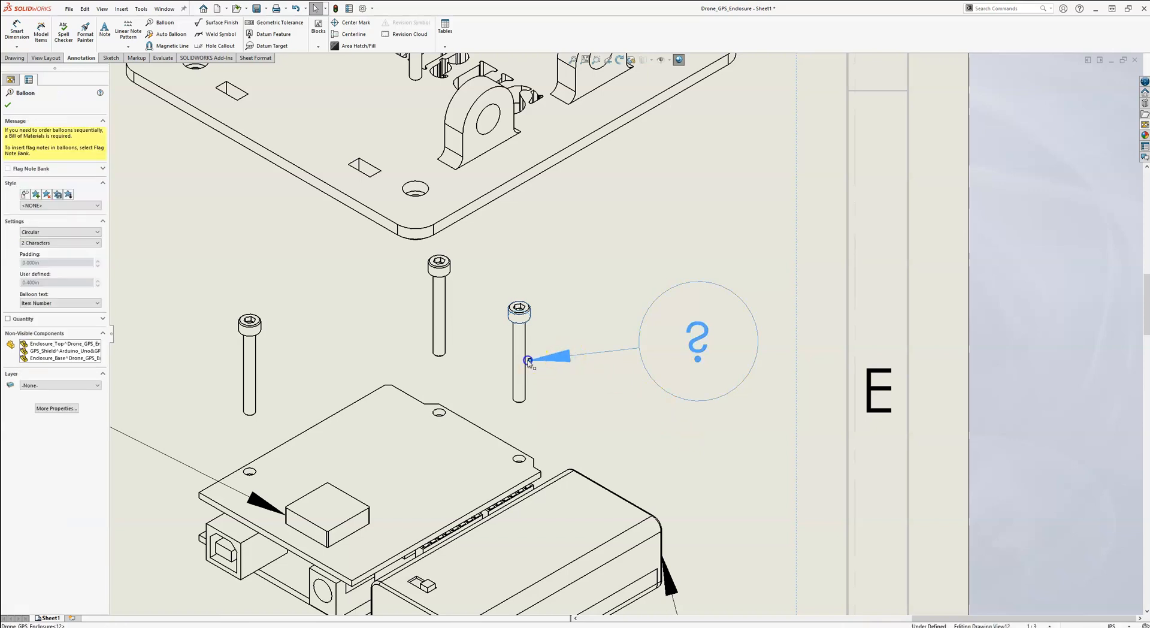
left_click(558, 399)
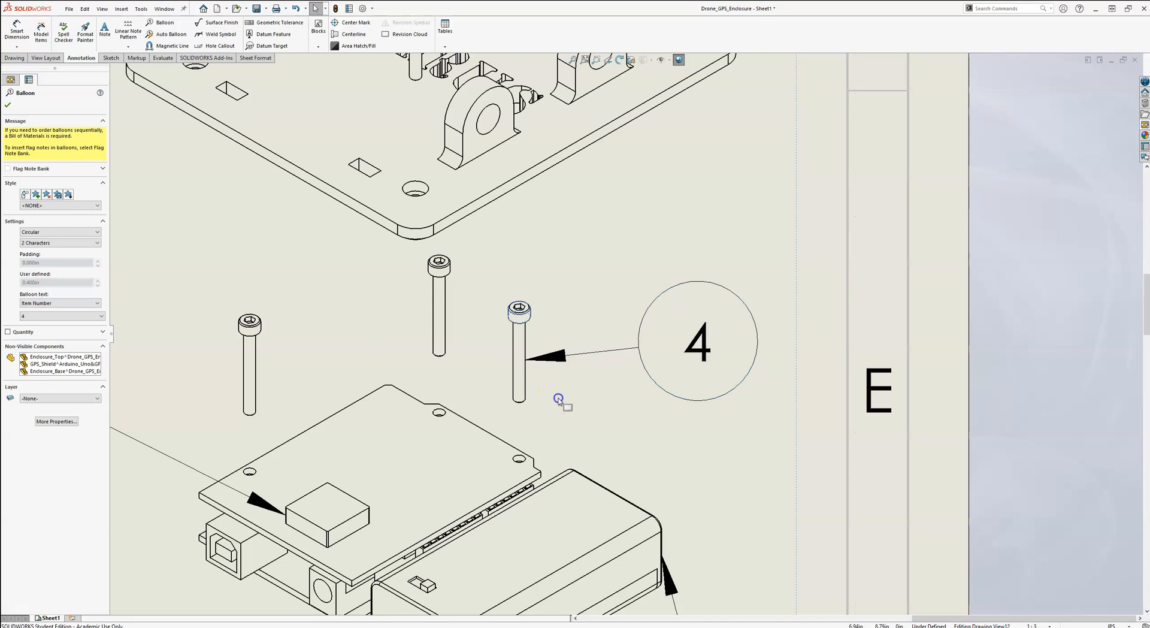
left_click(639, 407)
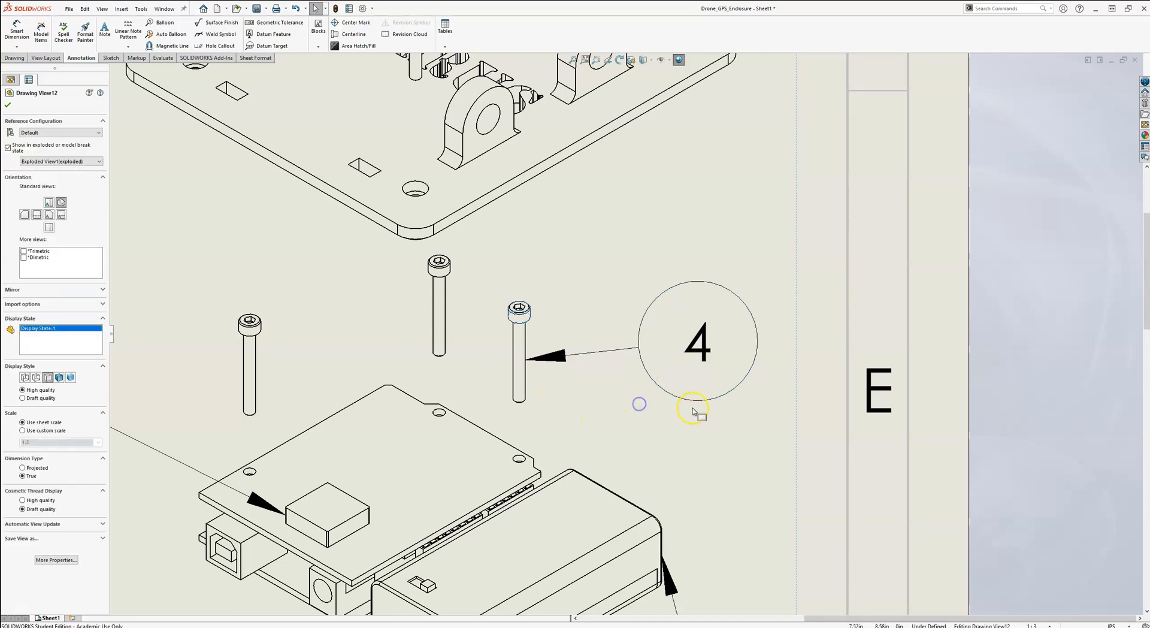
Move balloon 1 down beside the Arduino and GPS board and reattach its leader to the upper board's lower left edge.
scroll(626, 336, "up", 5)
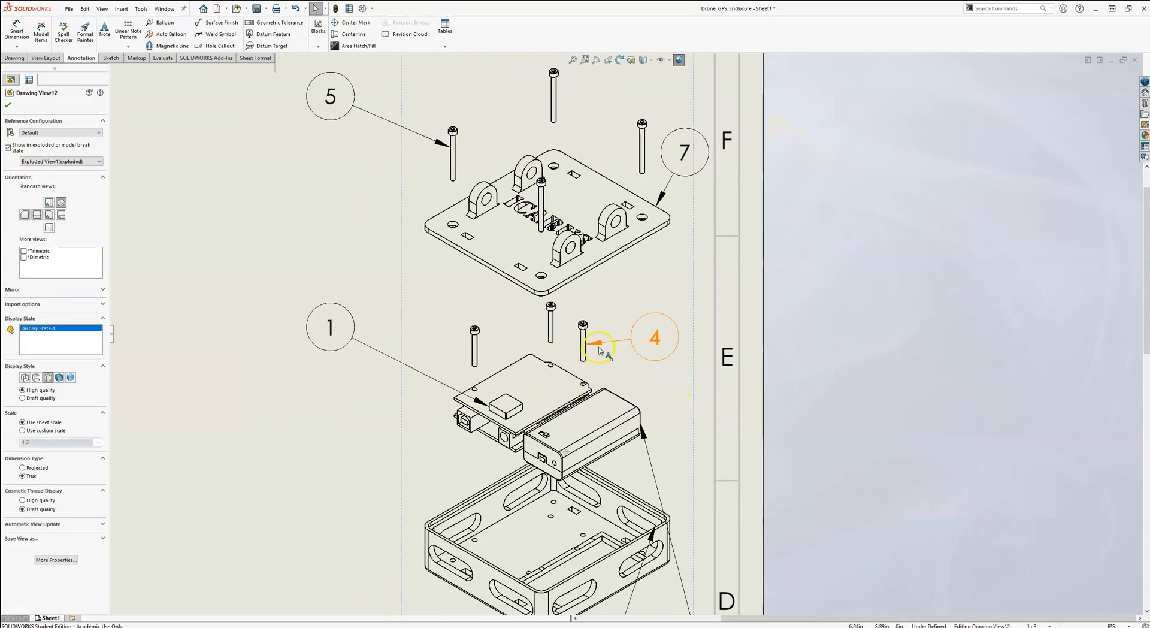
scroll(598, 344, "up", 4)
scroll(583, 398, "down", 3)
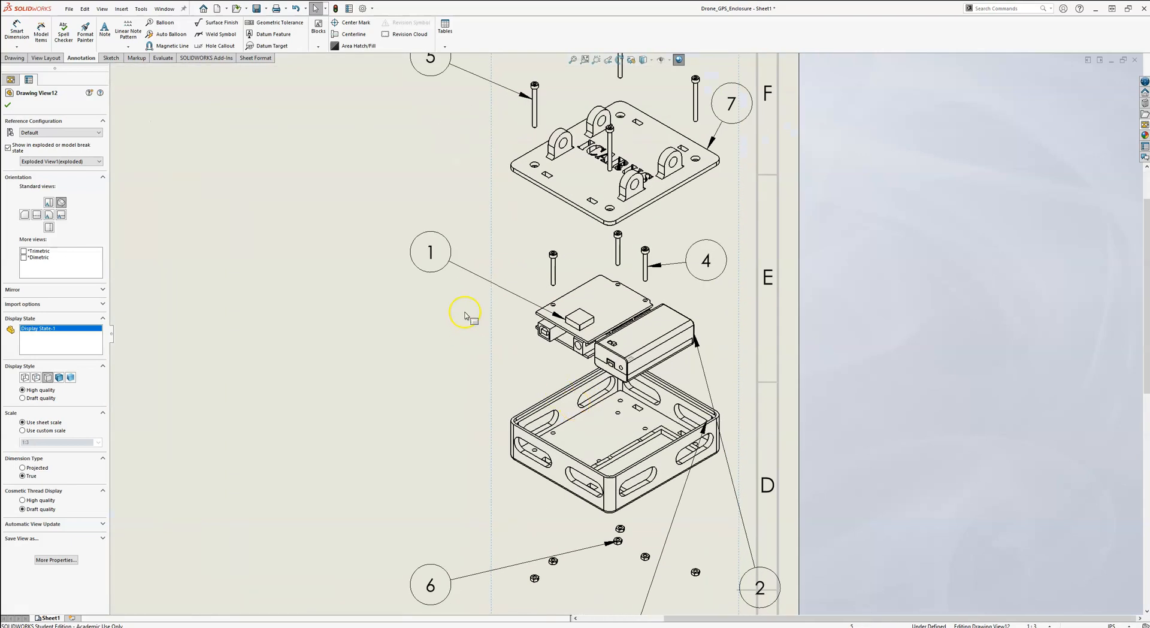
left_click_drag(449, 267, 457, 358)
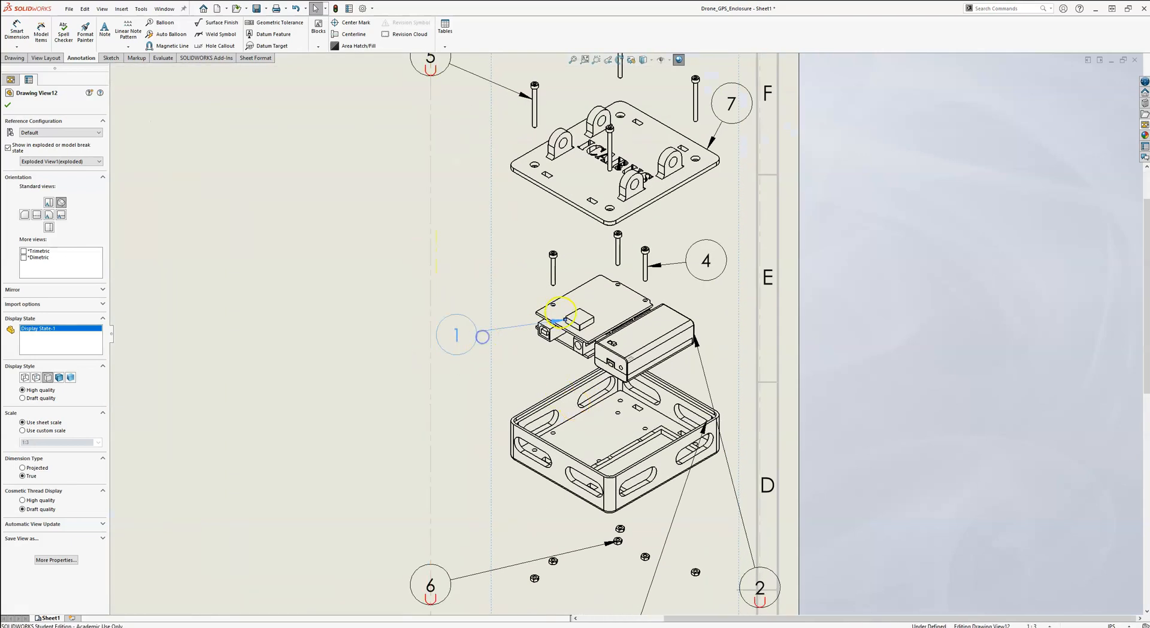
left_click(482, 337)
scroll(558, 321, "down", 6)
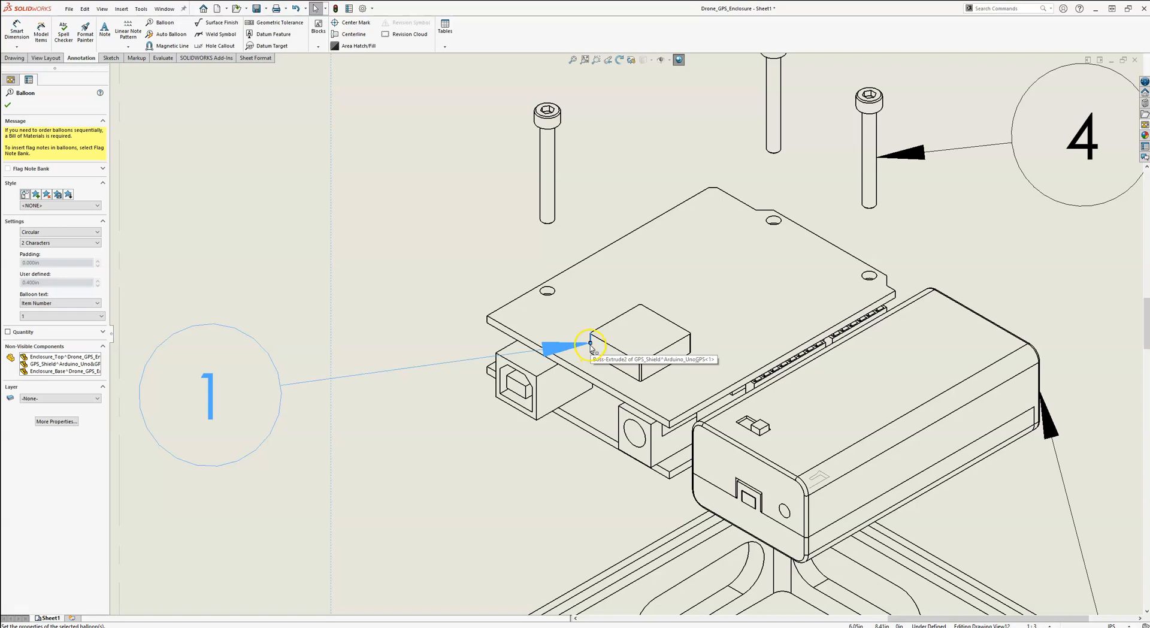
left_click_drag(590, 342, 505, 335)
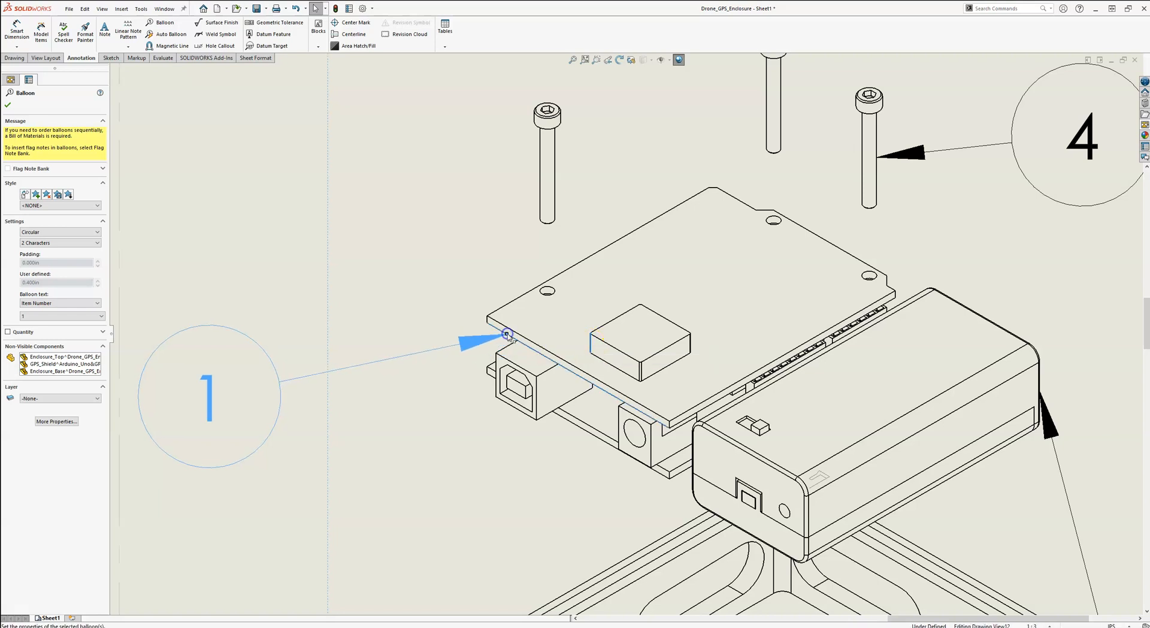
left_click(461, 355)
Move balloon 2 up beside the battery holder and balloon 3 to the left of the enclosure base, above balloon 6.
scroll(626, 334, "up", 6)
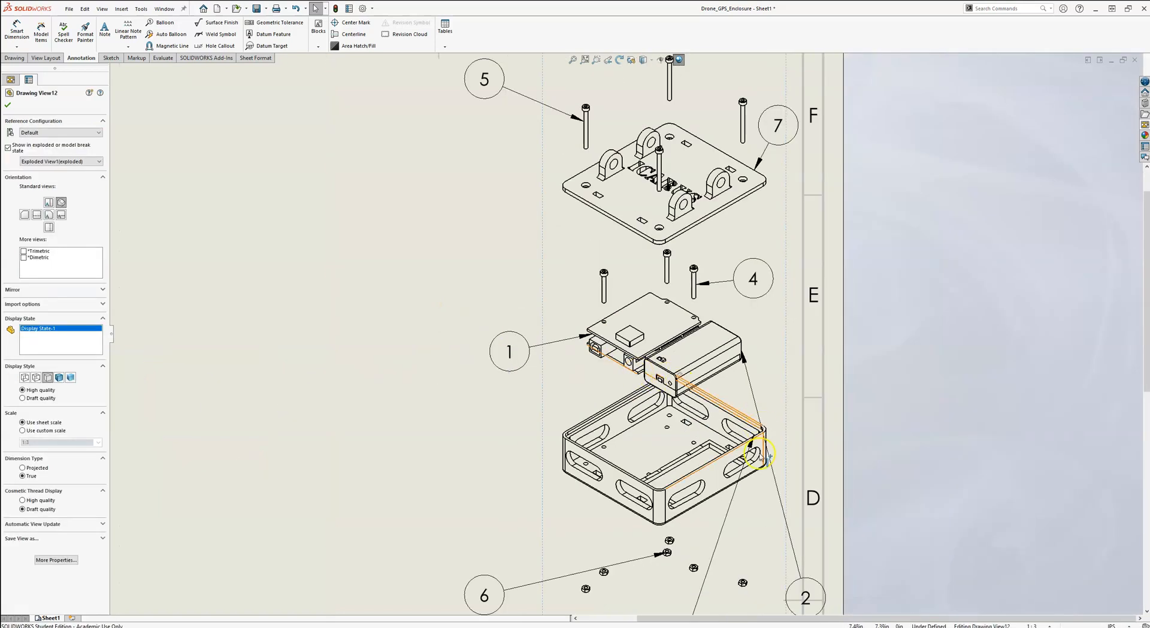
mouse_move(803, 587)
left_mouse_down()
mouse_move(761, 429)
mouse_move(757, 380)
mouse_move(763, 368)
mouse_move(769, 377)
left_mouse_up()
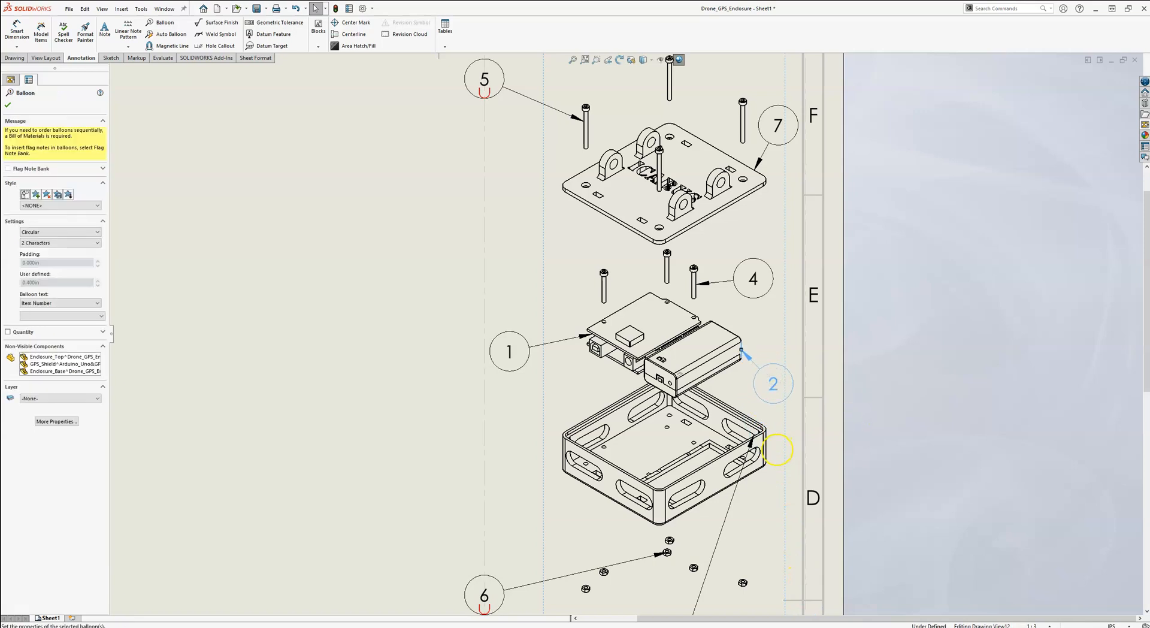
scroll(625, 333, "up", 3)
scroll(657, 508, "down", 3)
scroll(659, 508, "up", 2)
mouse_move(617, 572)
left_mouse_down()
mouse_move(636, 441)
mouse_move(477, 367)
left_mouse_up()
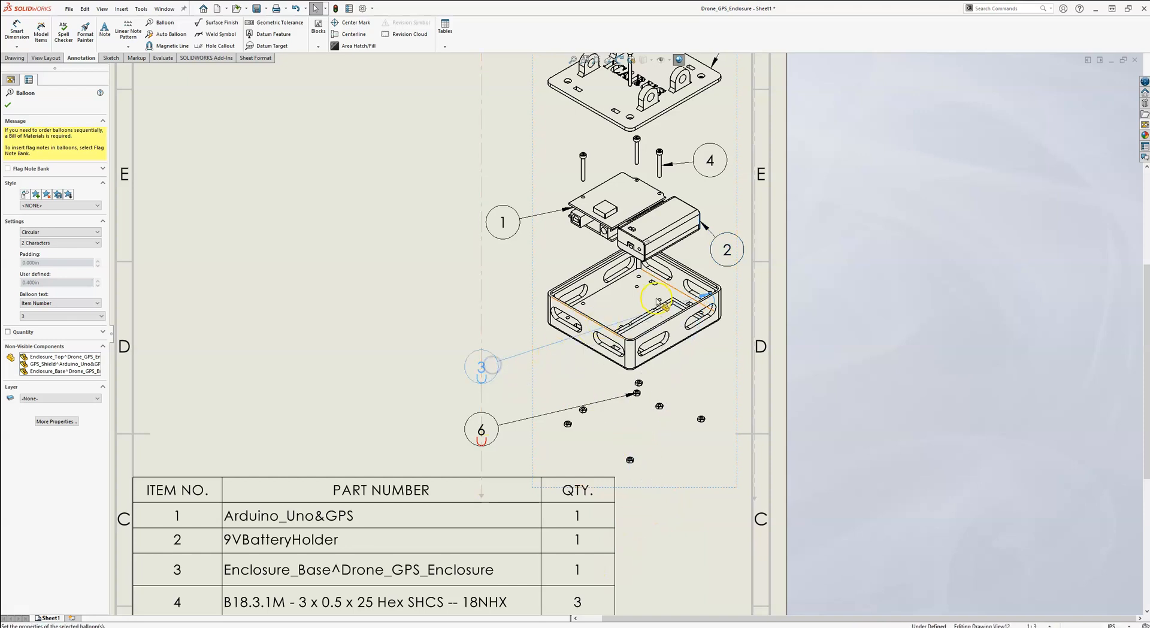
Reattach balloon 3's leader to the lower left edge of the enclosure base.
scroll(715, 291, "down", 3)
left_click_drag(722, 313, 482, 405)
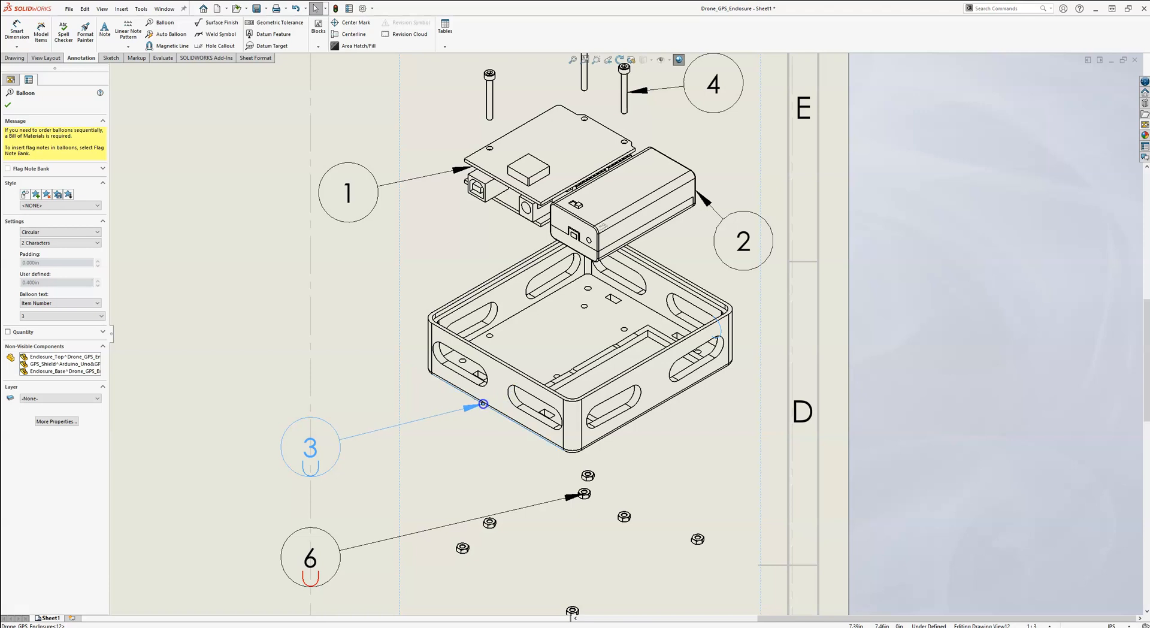
left_click(442, 489)
Move balloon 6 closer to the hex nuts and reattach its leader to the leftmost nut.
mouse_move(333, 562)
left_mouse_down()
mouse_move(383, 552)
mouse_move(418, 579)
left_mouse_up()
scroll(599, 512, "up", 2)
scroll(602, 508, "down", 5)
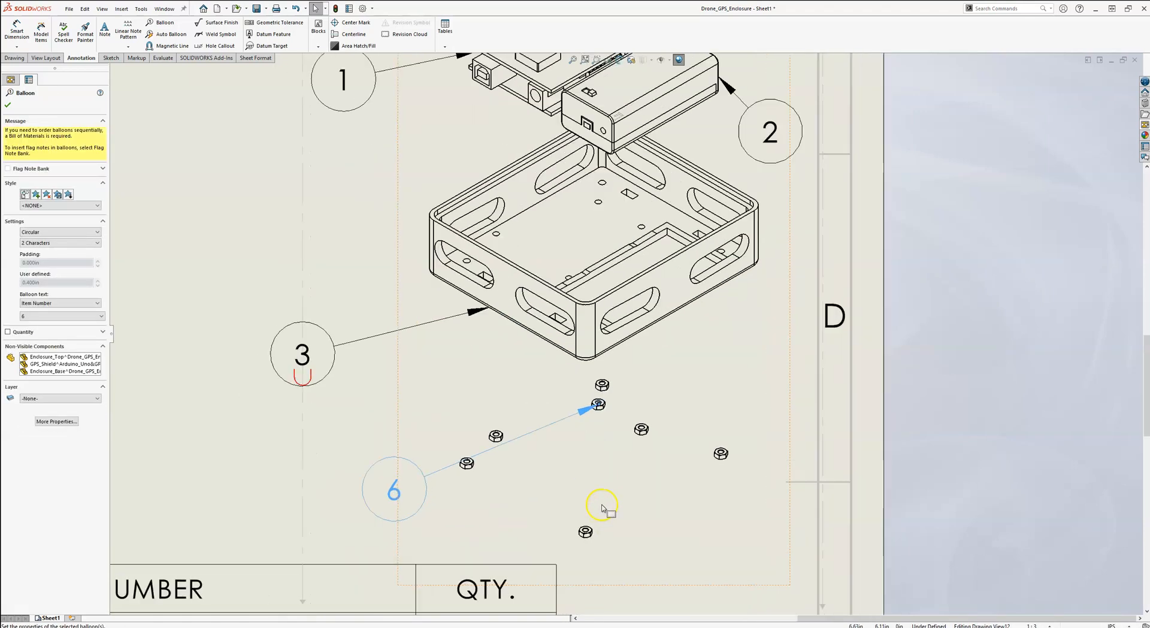
left_click_drag(600, 362, 428, 441)
left_click(408, 485)
scroll(464, 458, "up", 6)
scroll(604, 506, "up", 1)
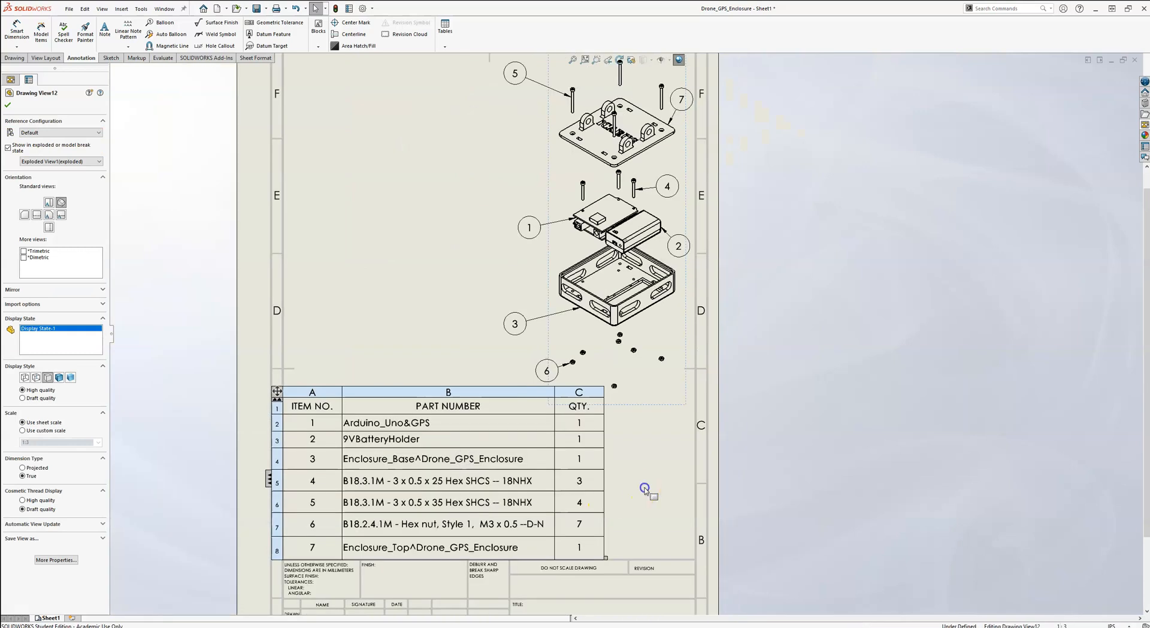
left_click(645, 488)
Review the whole sheet, checking the exploded view, the balloon arrangement and the bill of materials.
scroll(637, 470, "up", 2)
scroll(612, 248, "down", 2)
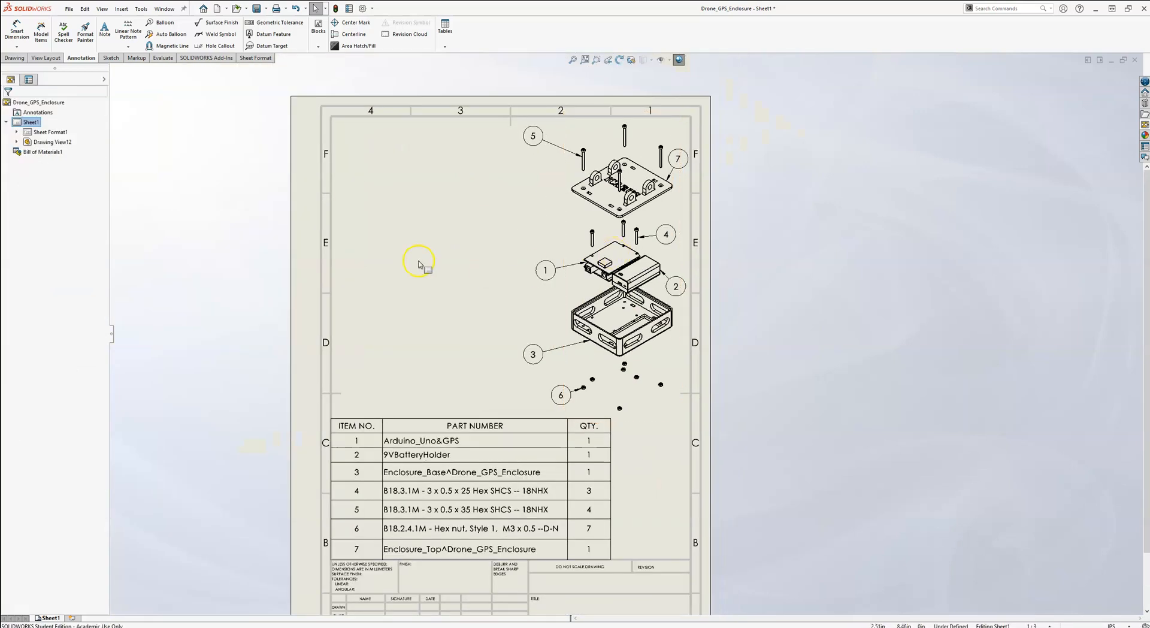
middle_click_drag(362, 290, 401, 285)
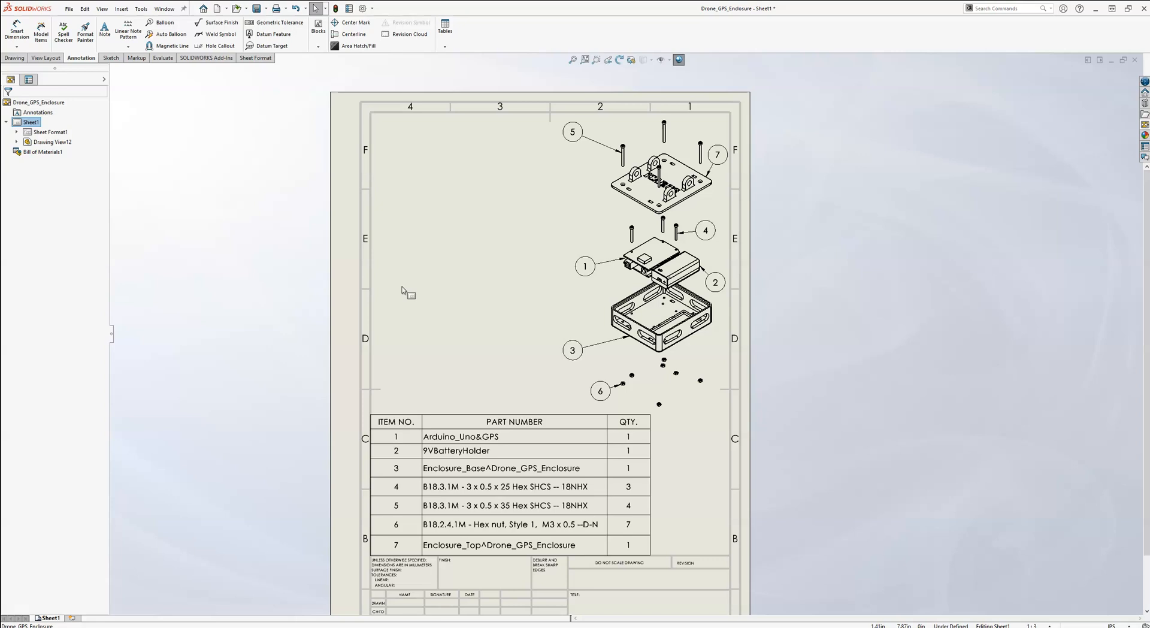
left_click(470, 273)
left_click(409, 217)
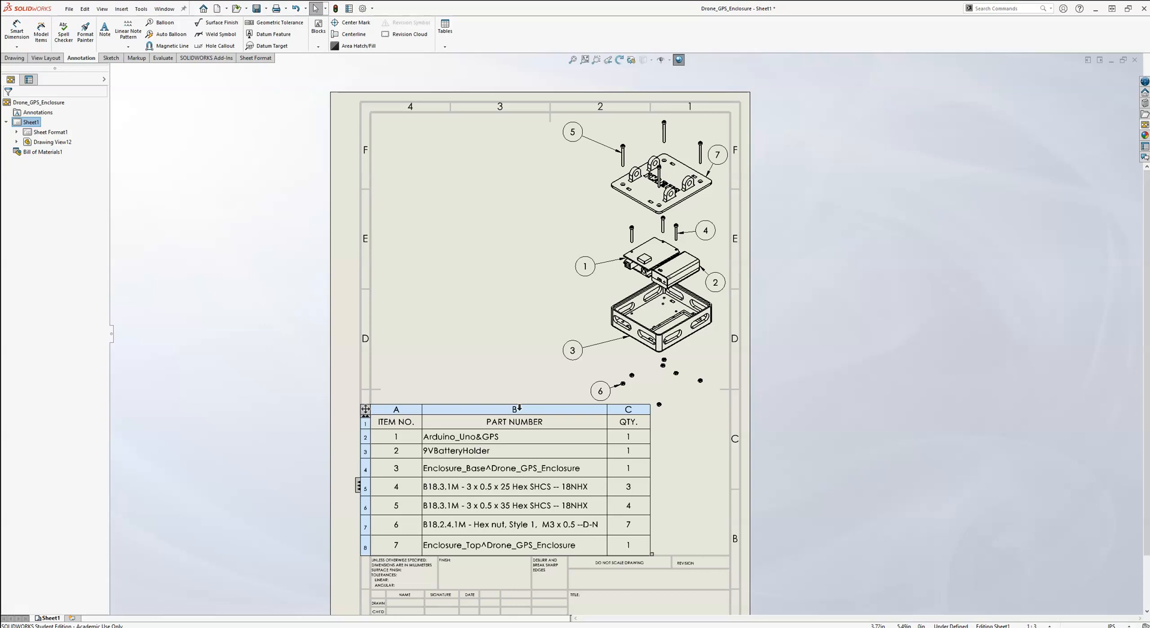
left_click(502, 377)
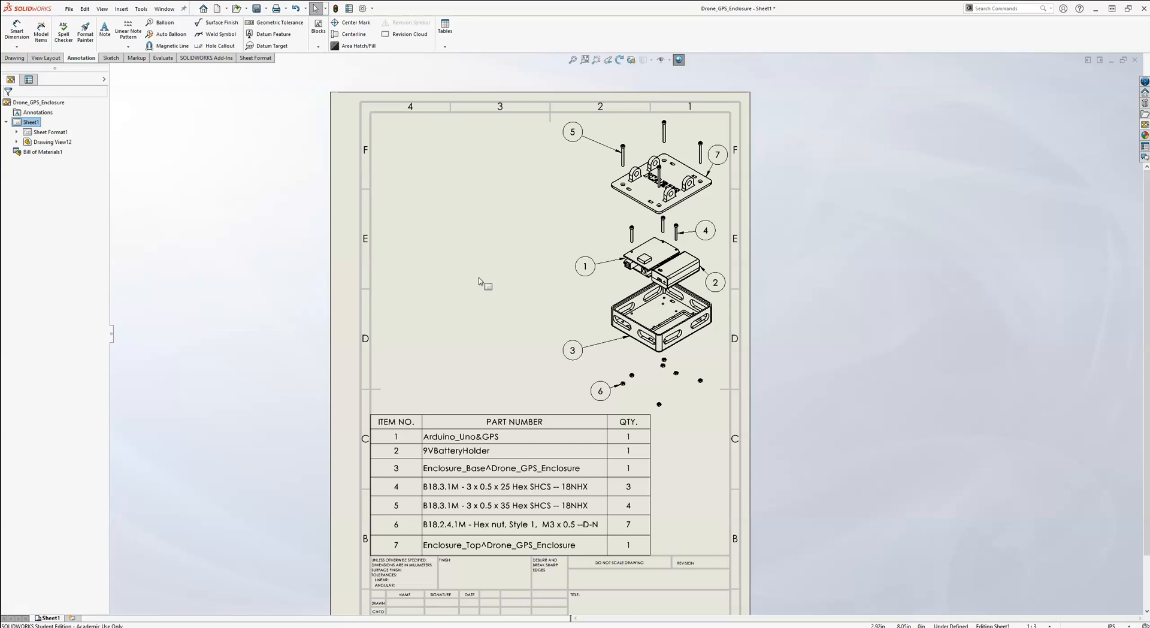
scroll(479, 279, "up", 2)
left_click(502, 289)
mouse_move(501, 289)
middle_mouse_down()
mouse_move(526, 284)
mouse_move(532, 267)
middle_mouse_up()
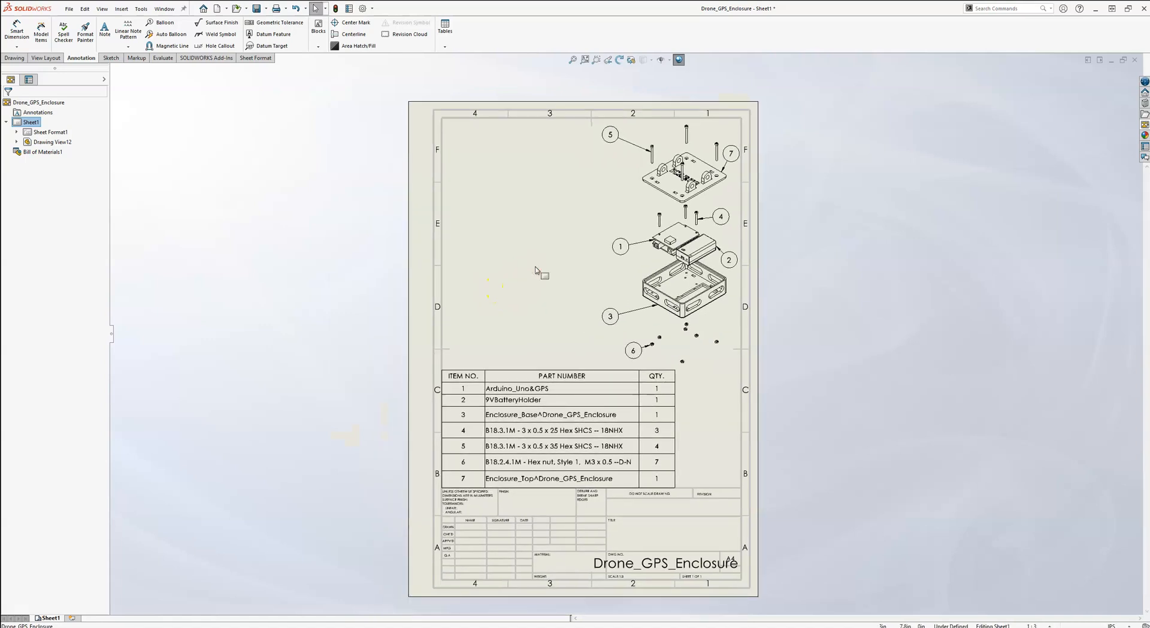